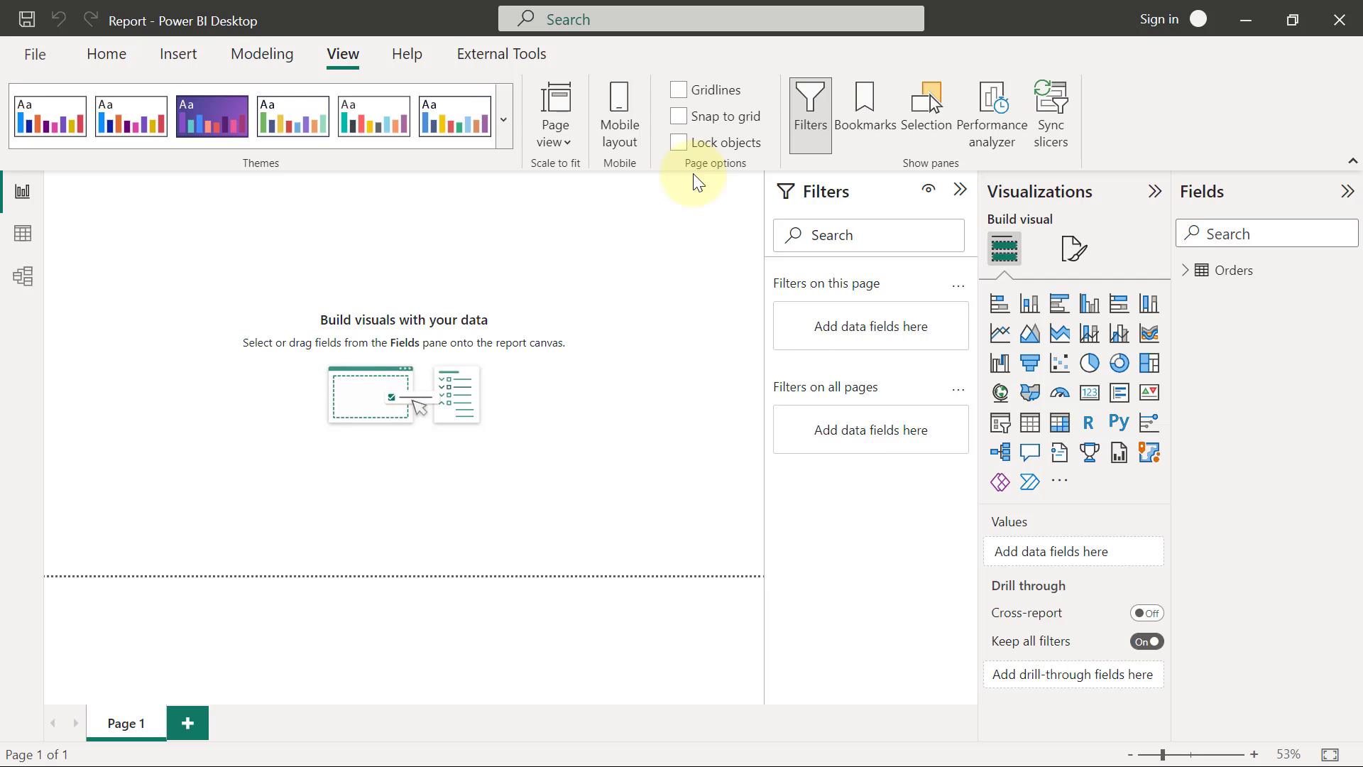
Show the Orders table in Data view and inspect the Order ID, Order Date, Ship Date and Ship Mode columns.
left_click(20, 242)
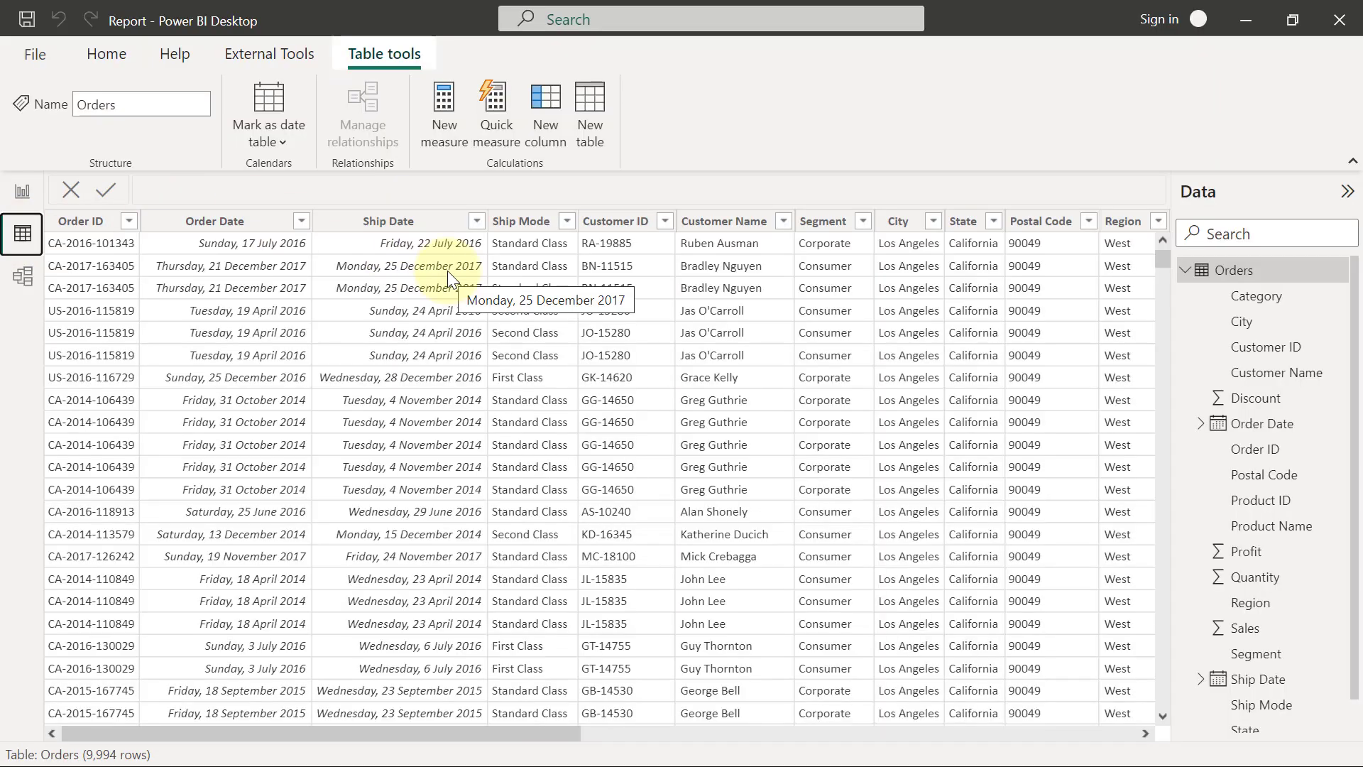
left_click(82, 222)
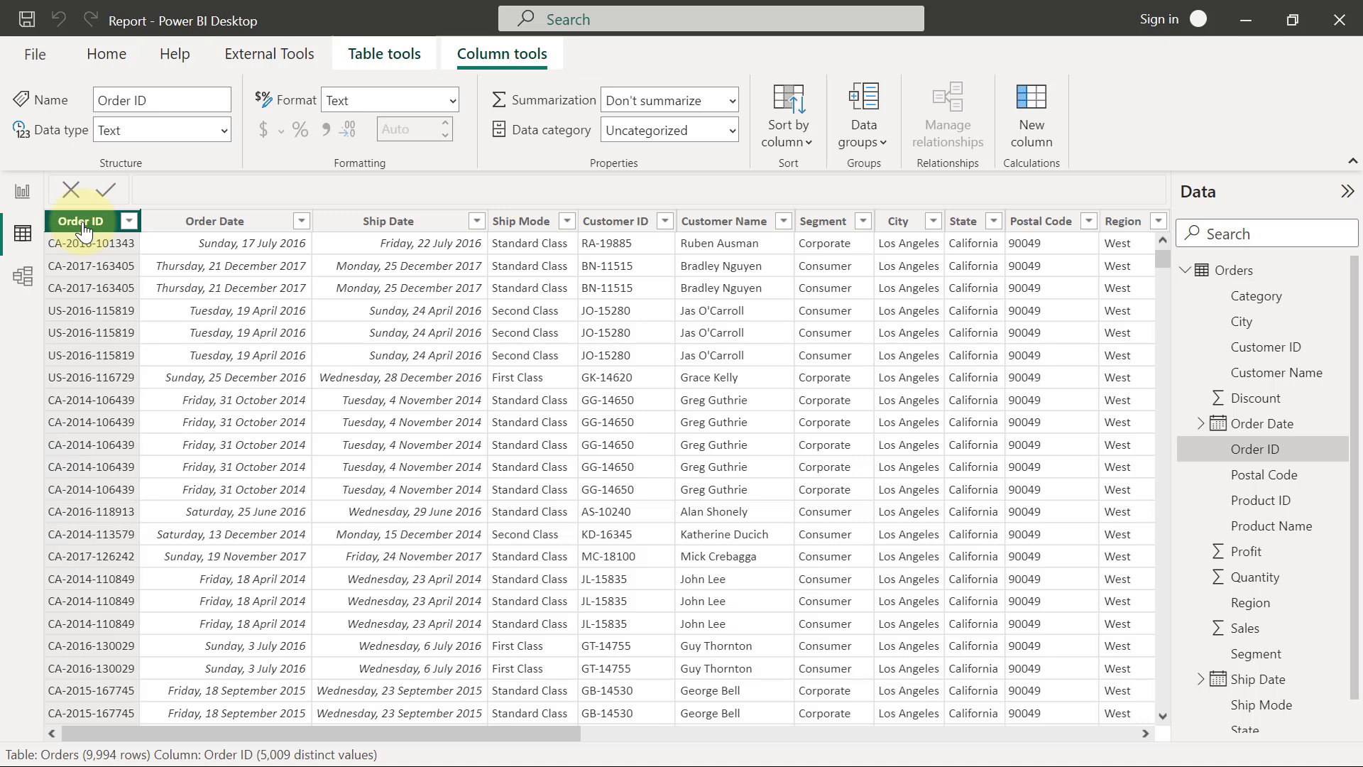
left_click(203, 226)
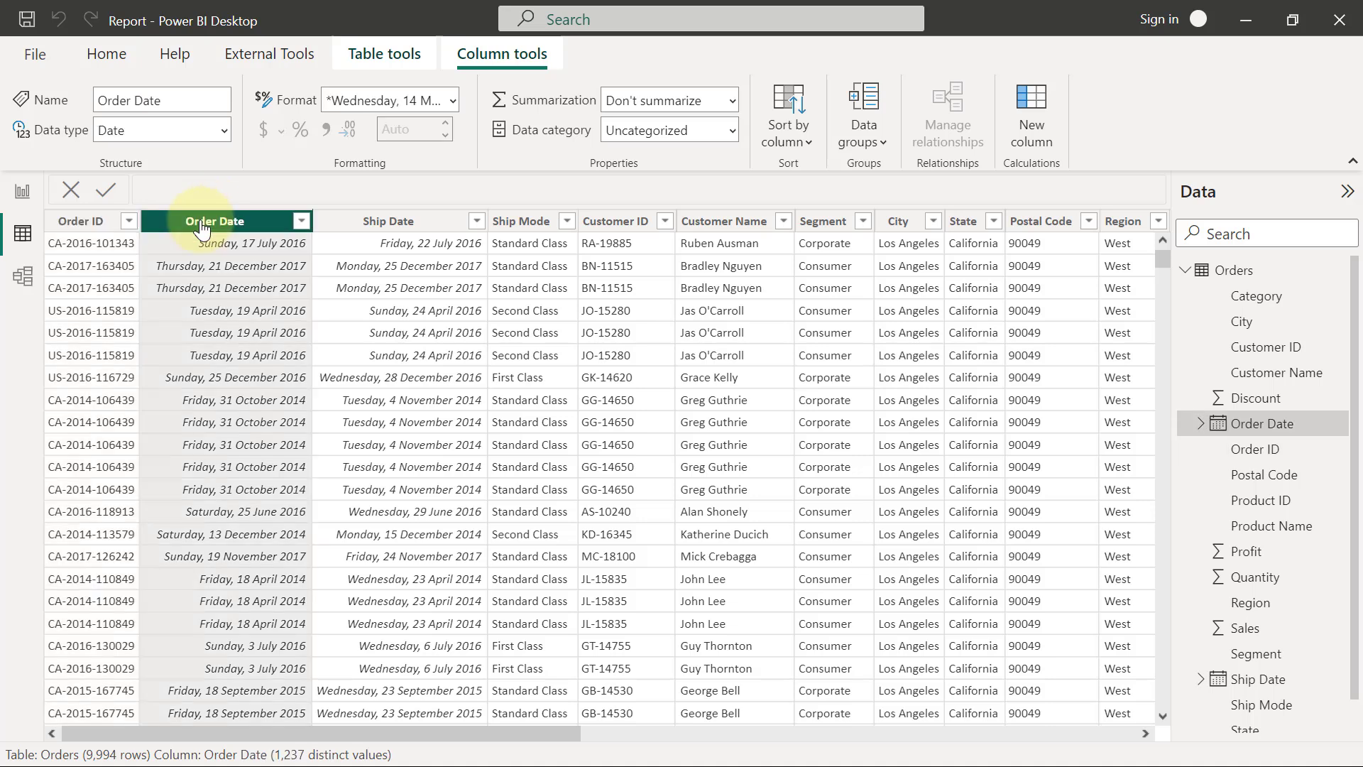
left_click(405, 225)
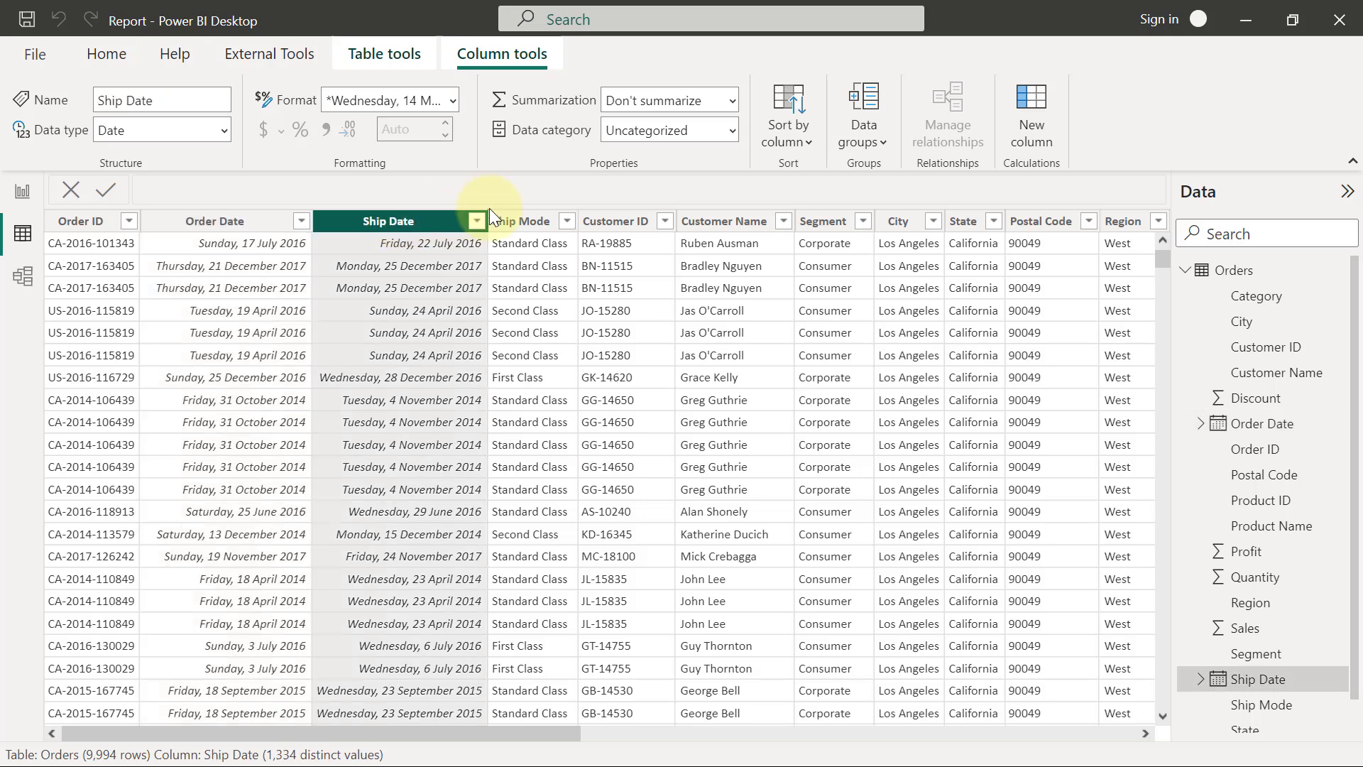
left_click(525, 223)
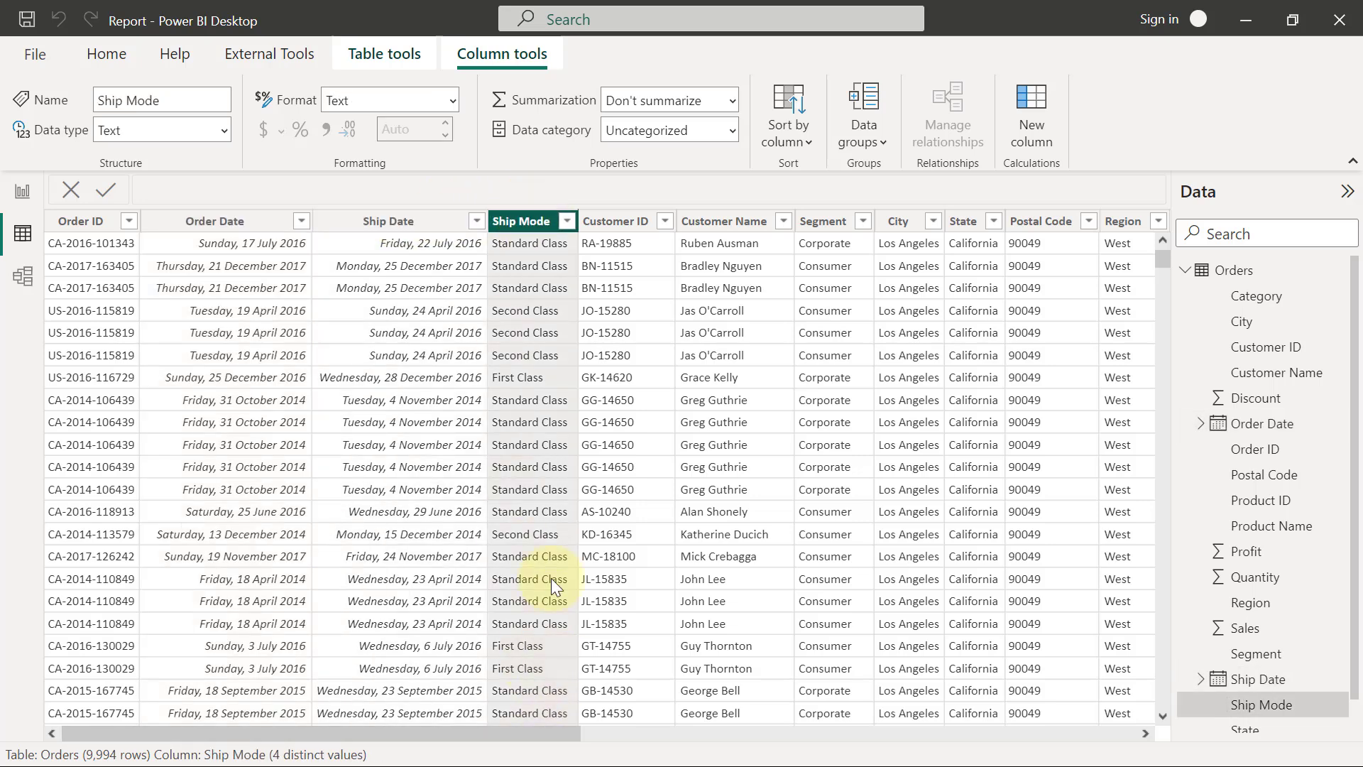
Check Ship Mode's 4 distinct values without filtering, then scroll the grid right.
left_click(568, 222)
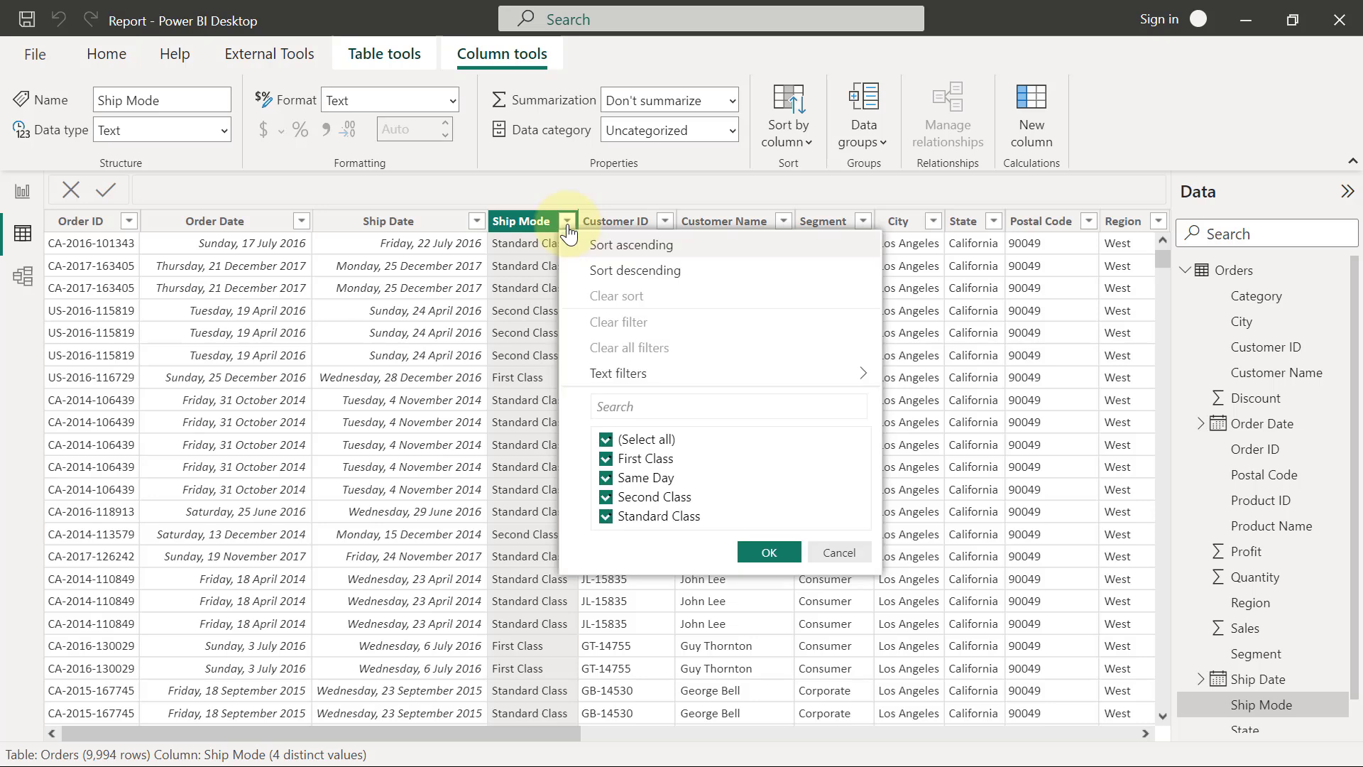
left_click(839, 551)
left_click_drag(546, 730, 637, 733)
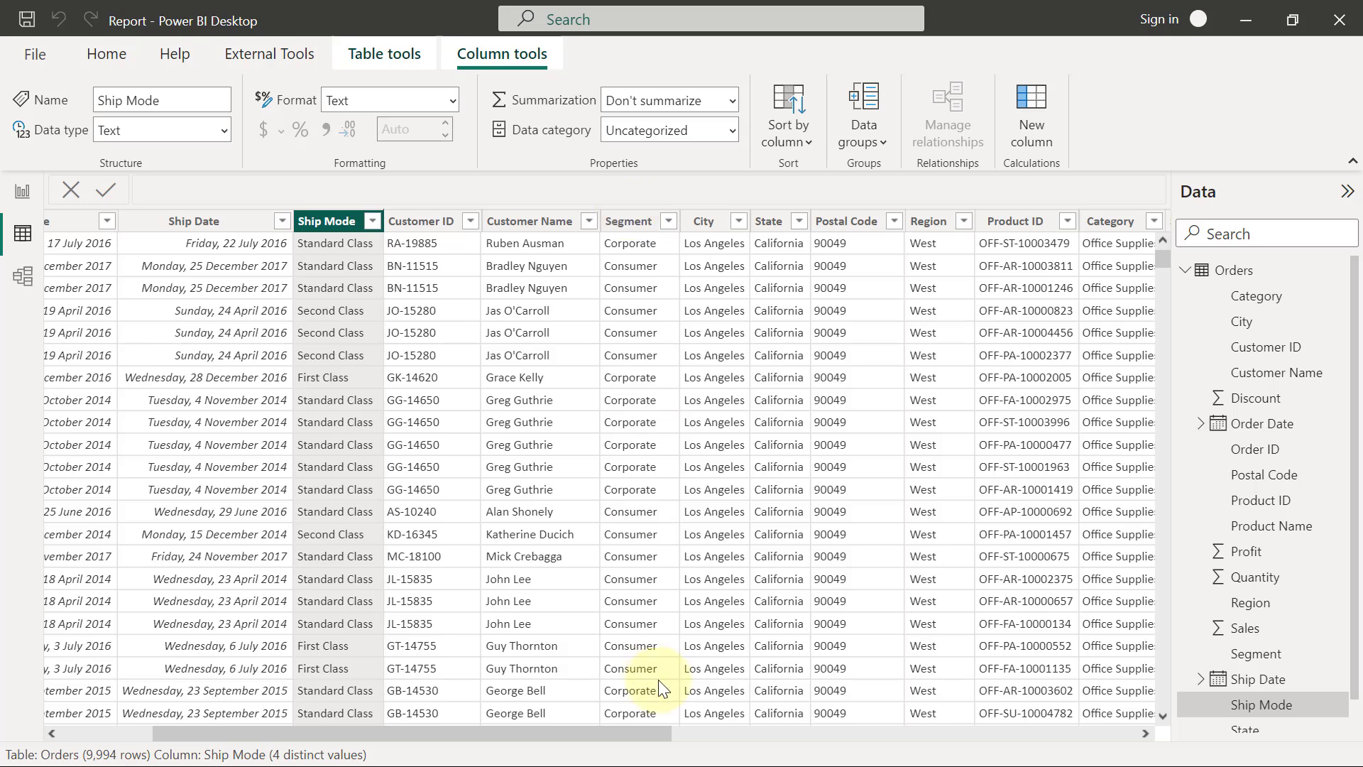
left_click_drag(624, 731, 693, 727)
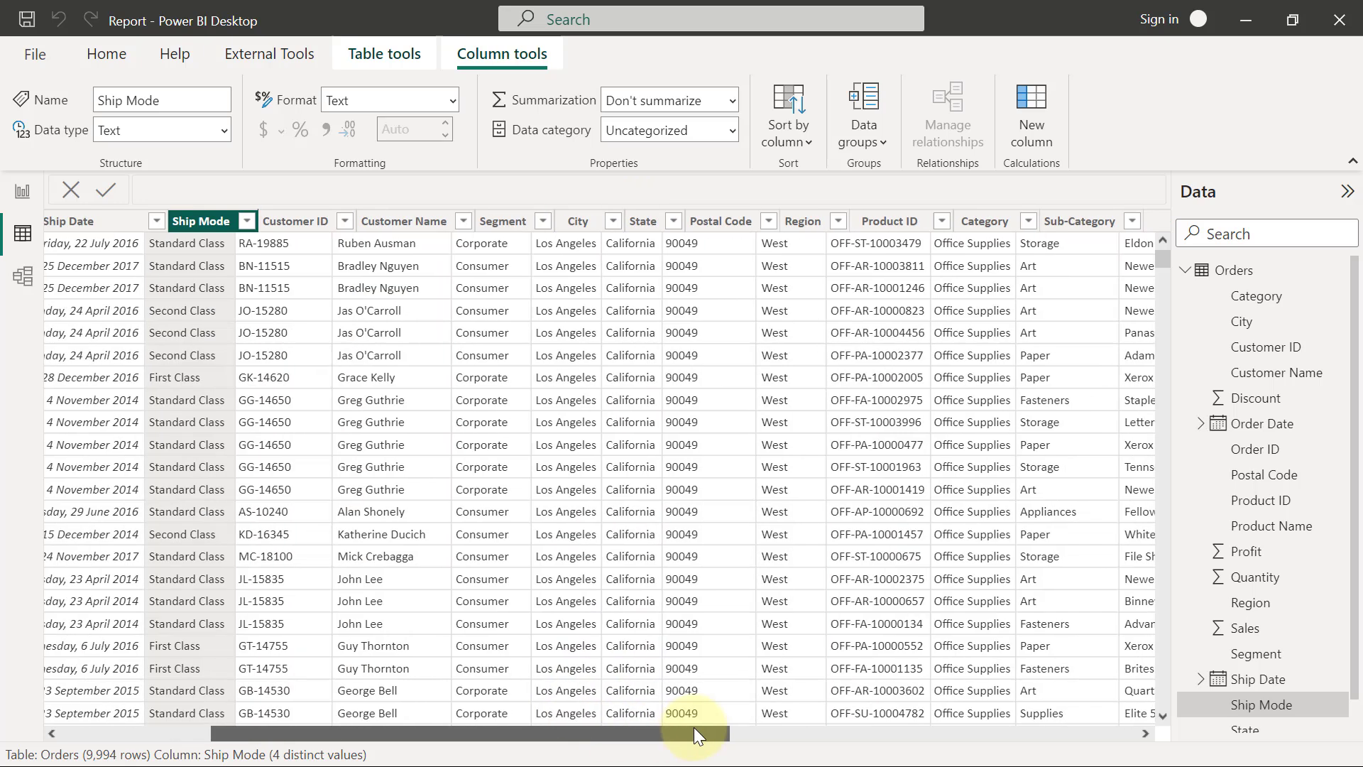
left_click(558, 222)
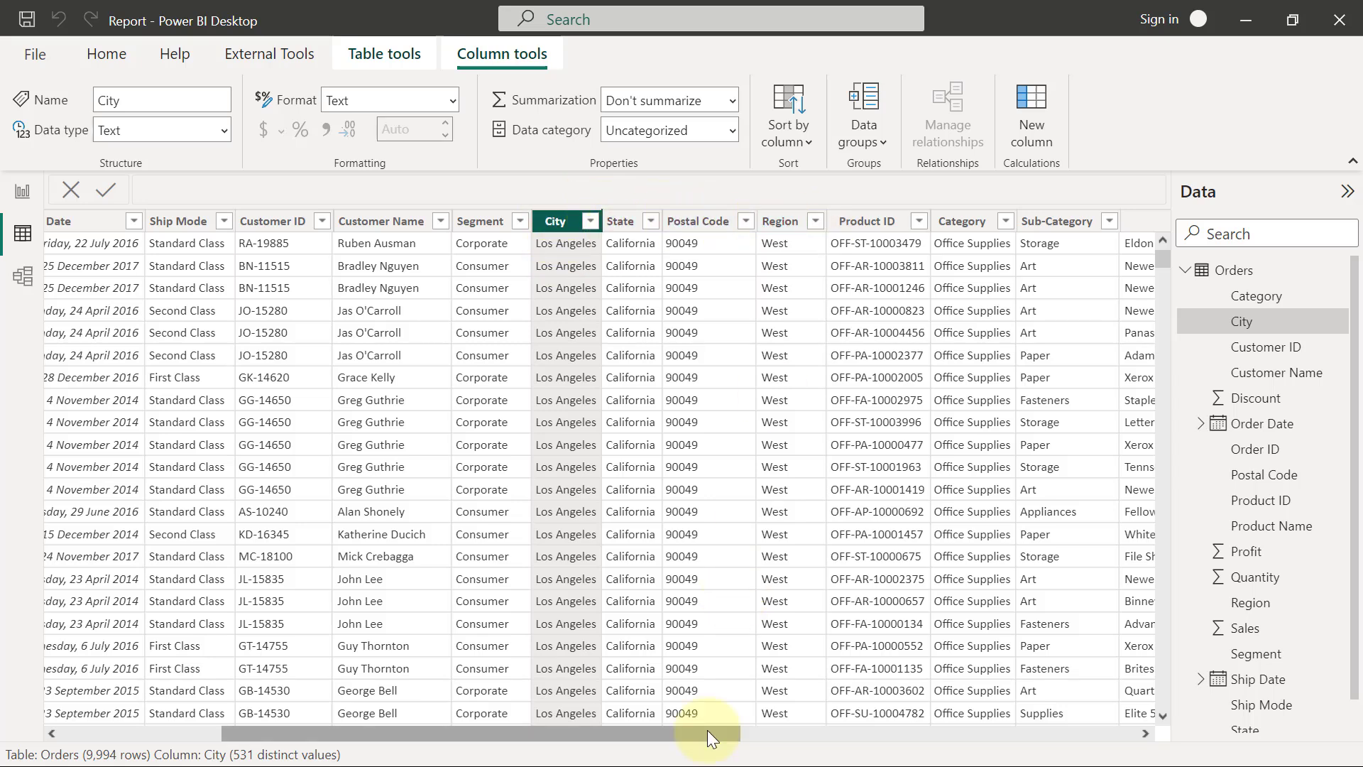
left_click_drag(707, 732, 824, 723)
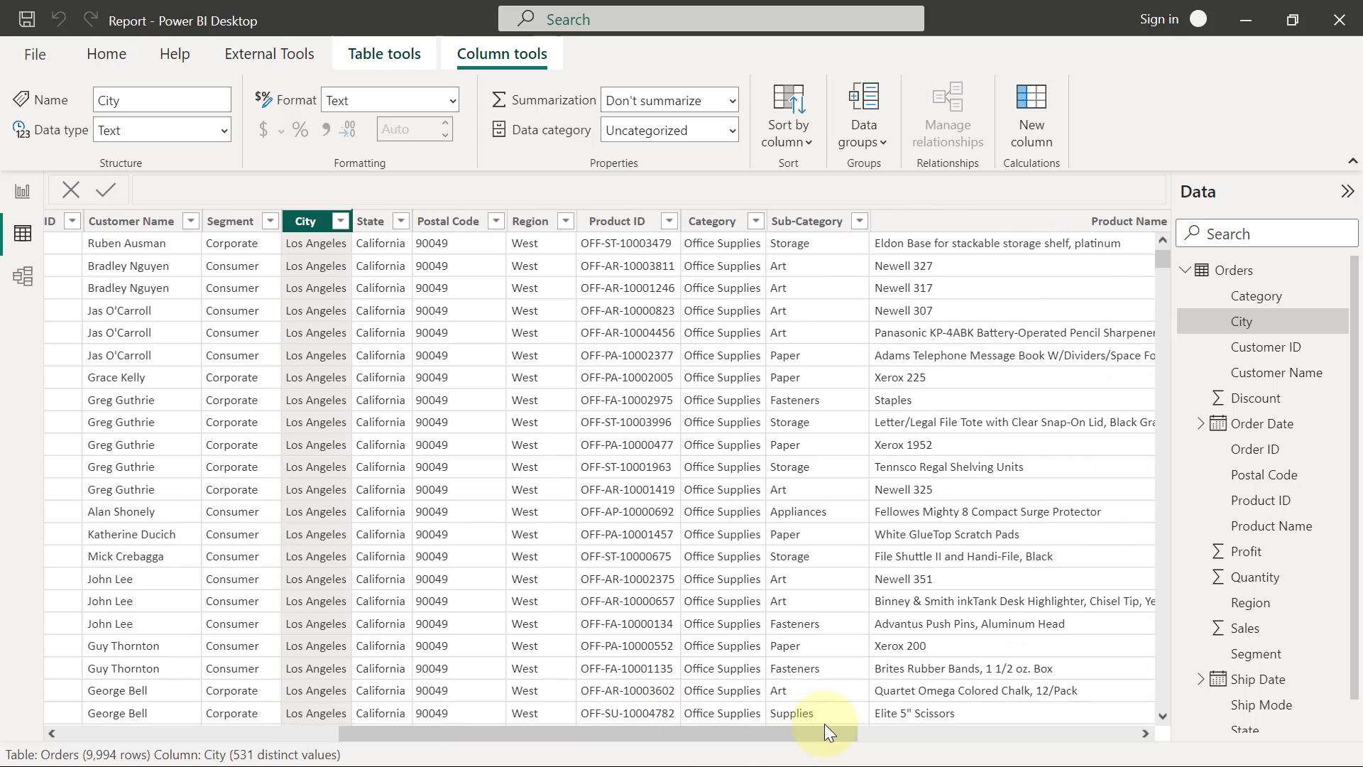
left_click(628, 221)
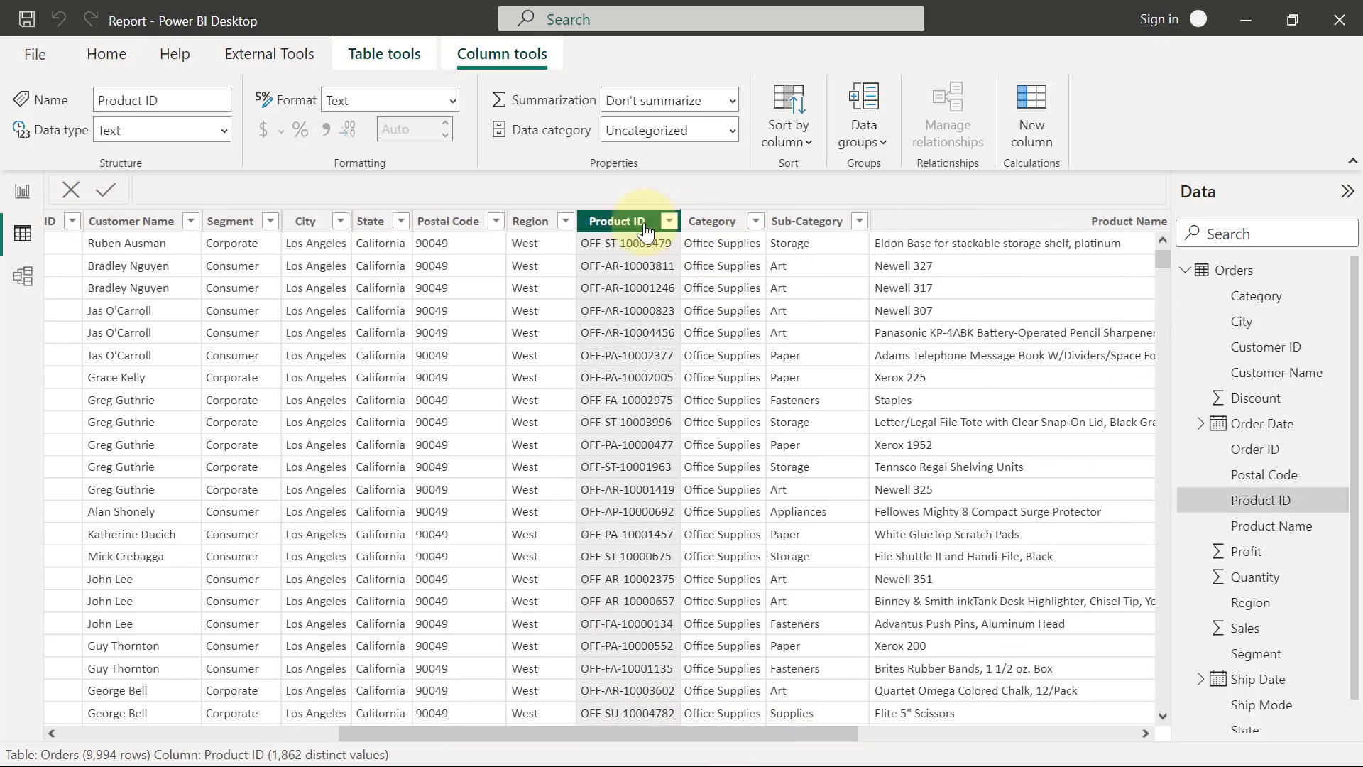
left_click(718, 223)
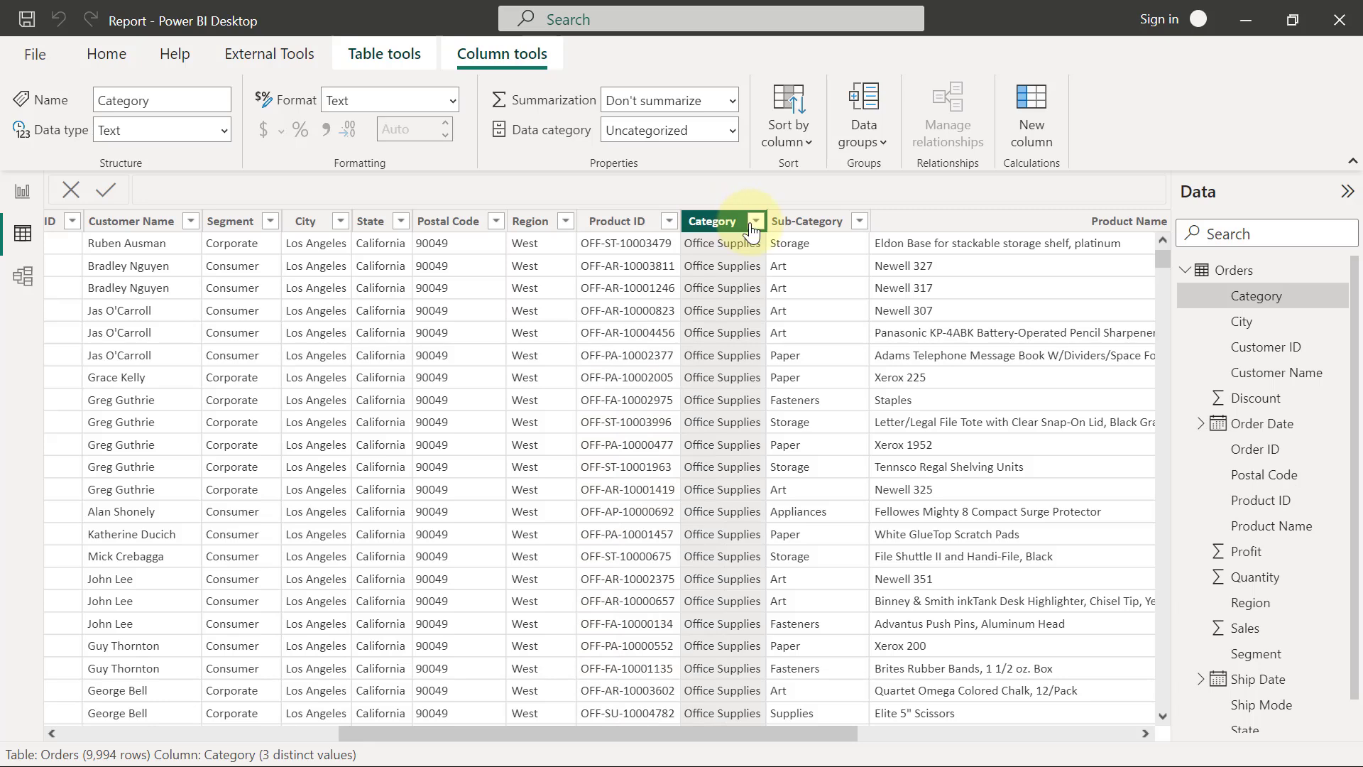
left_click(753, 222)
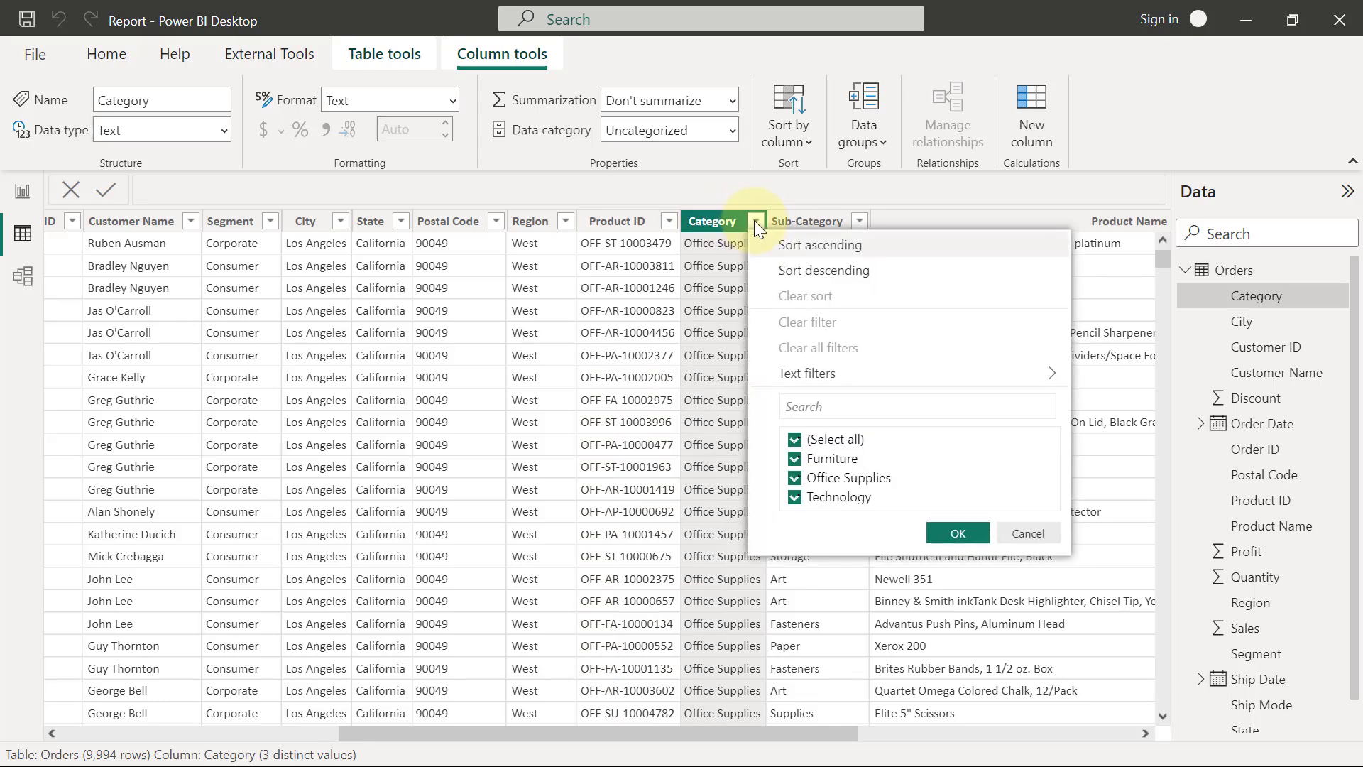
left_click(800, 224)
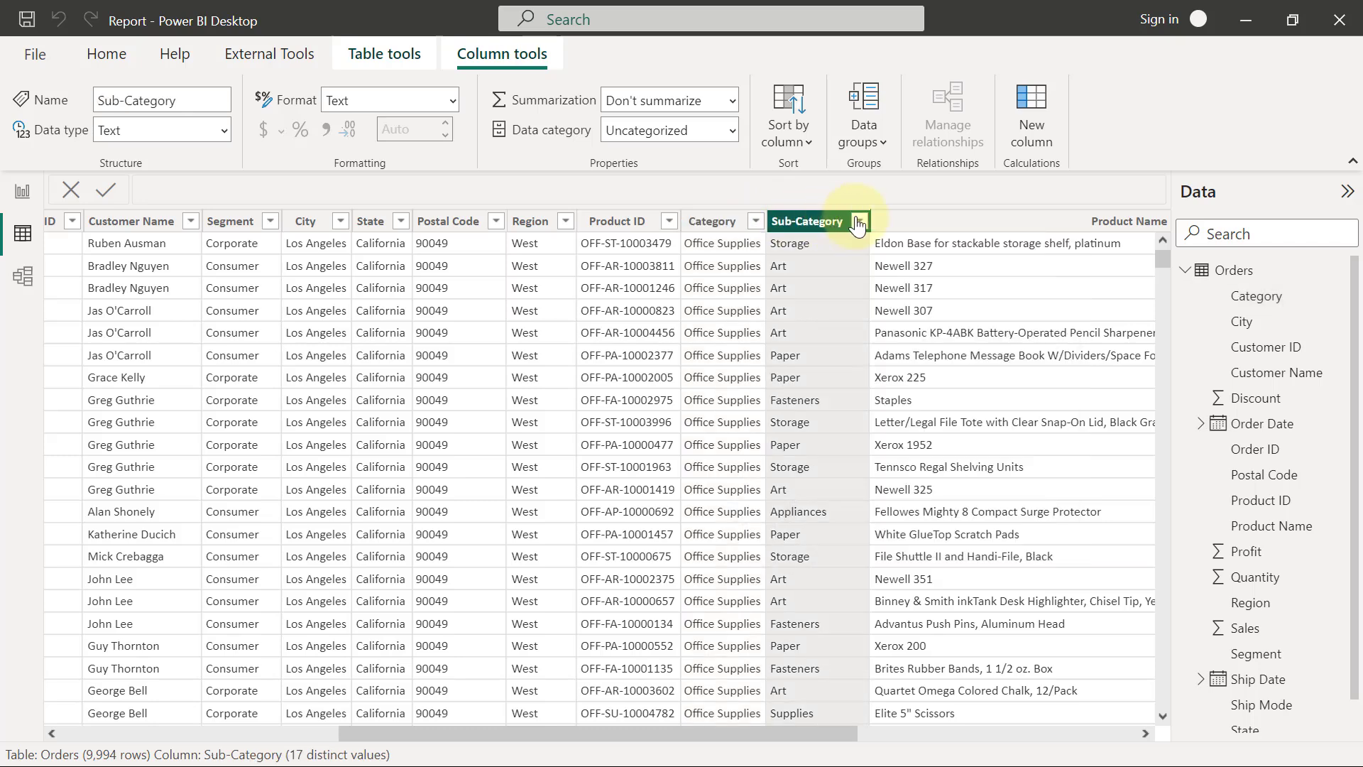
left_click(858, 223)
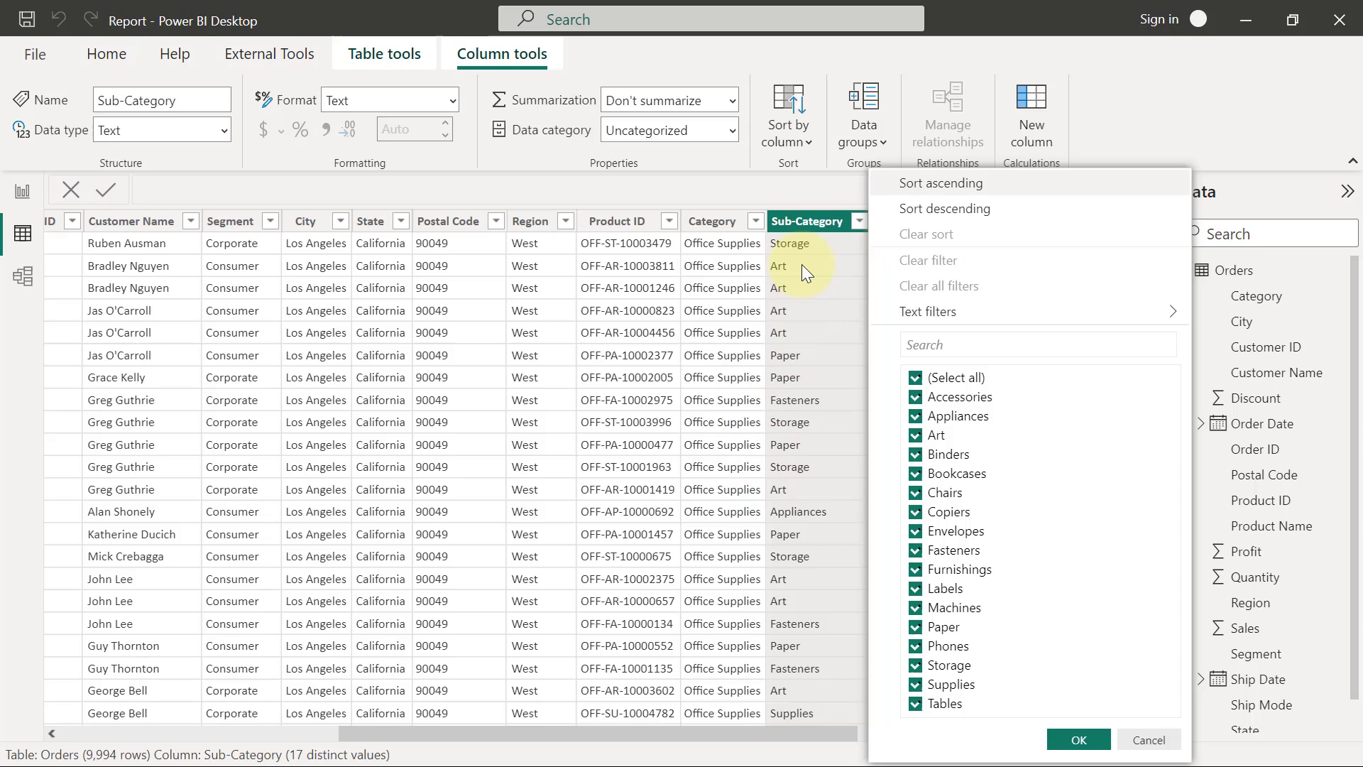
left_click(802, 222)
left_click_drag(795, 725, 1105, 691)
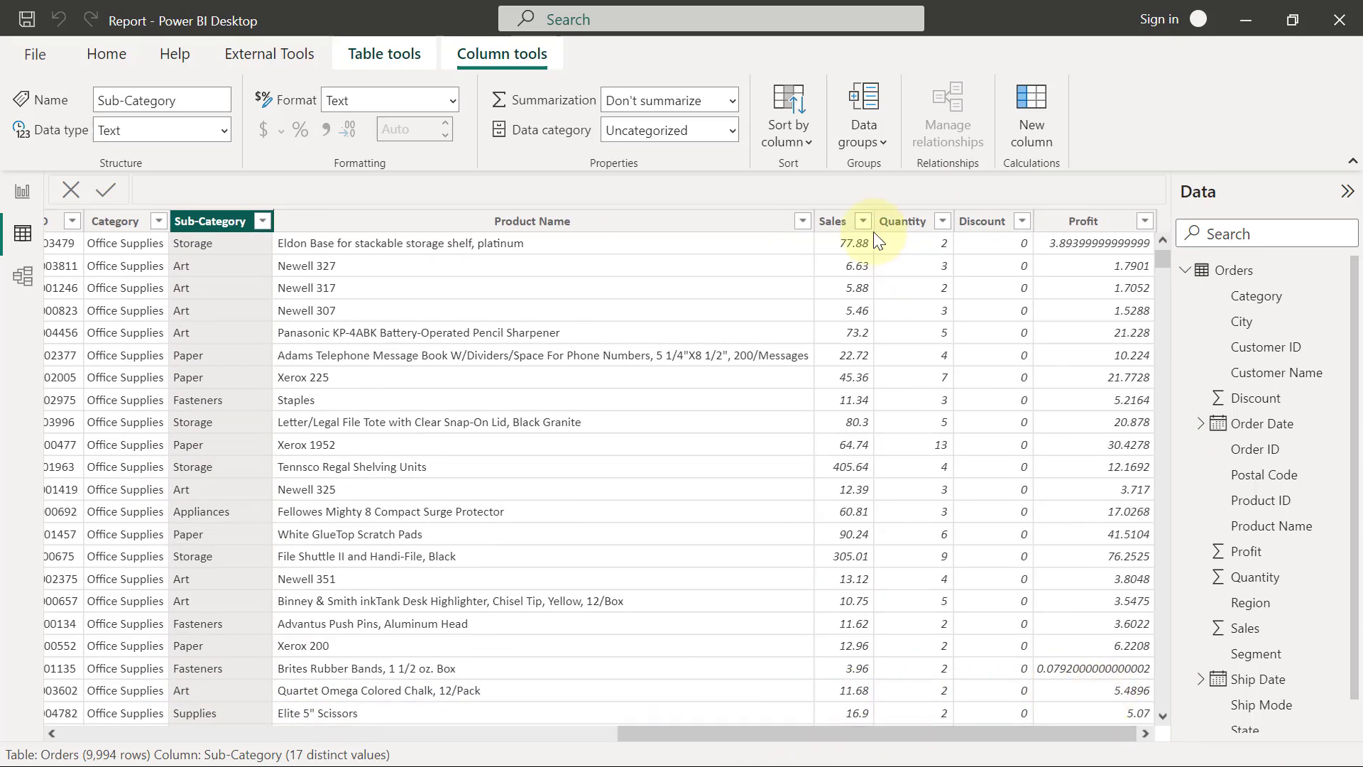
left_click(837, 224)
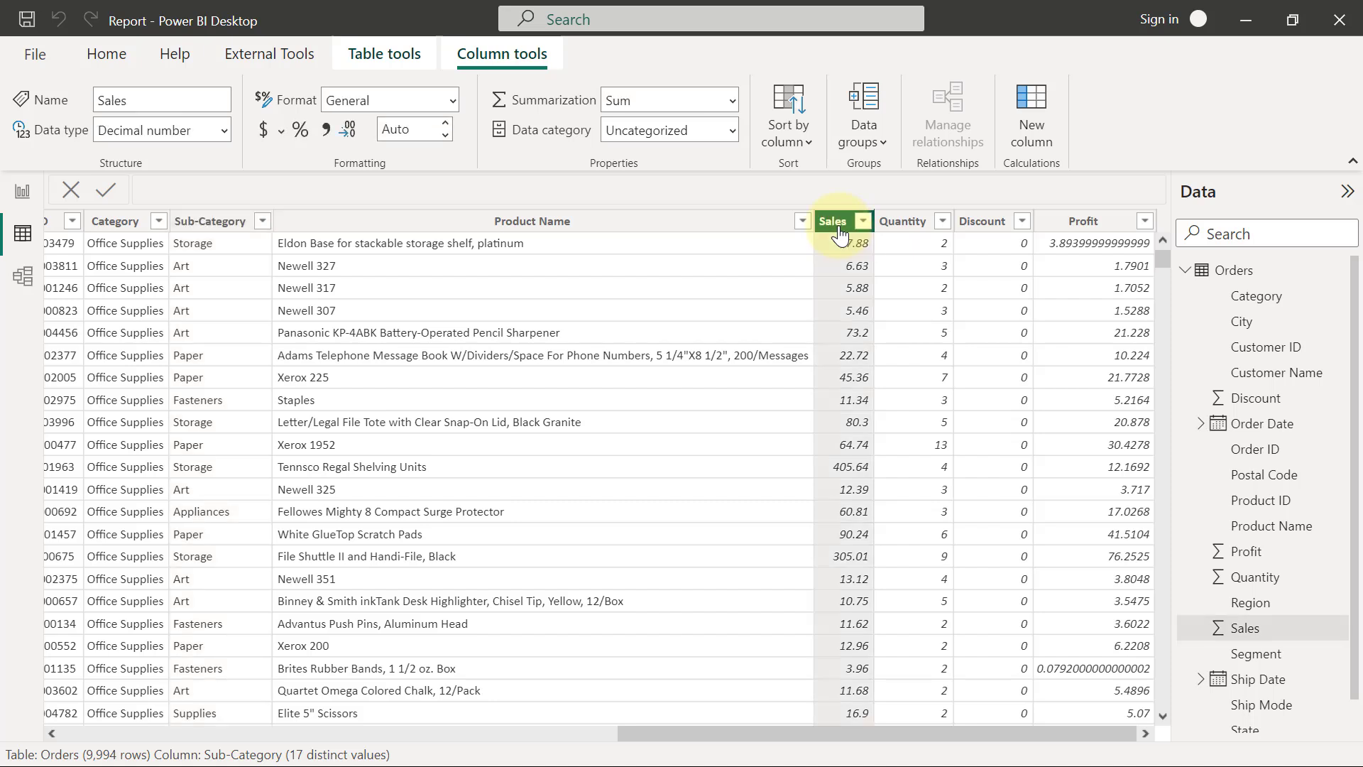
left_click(995, 223)
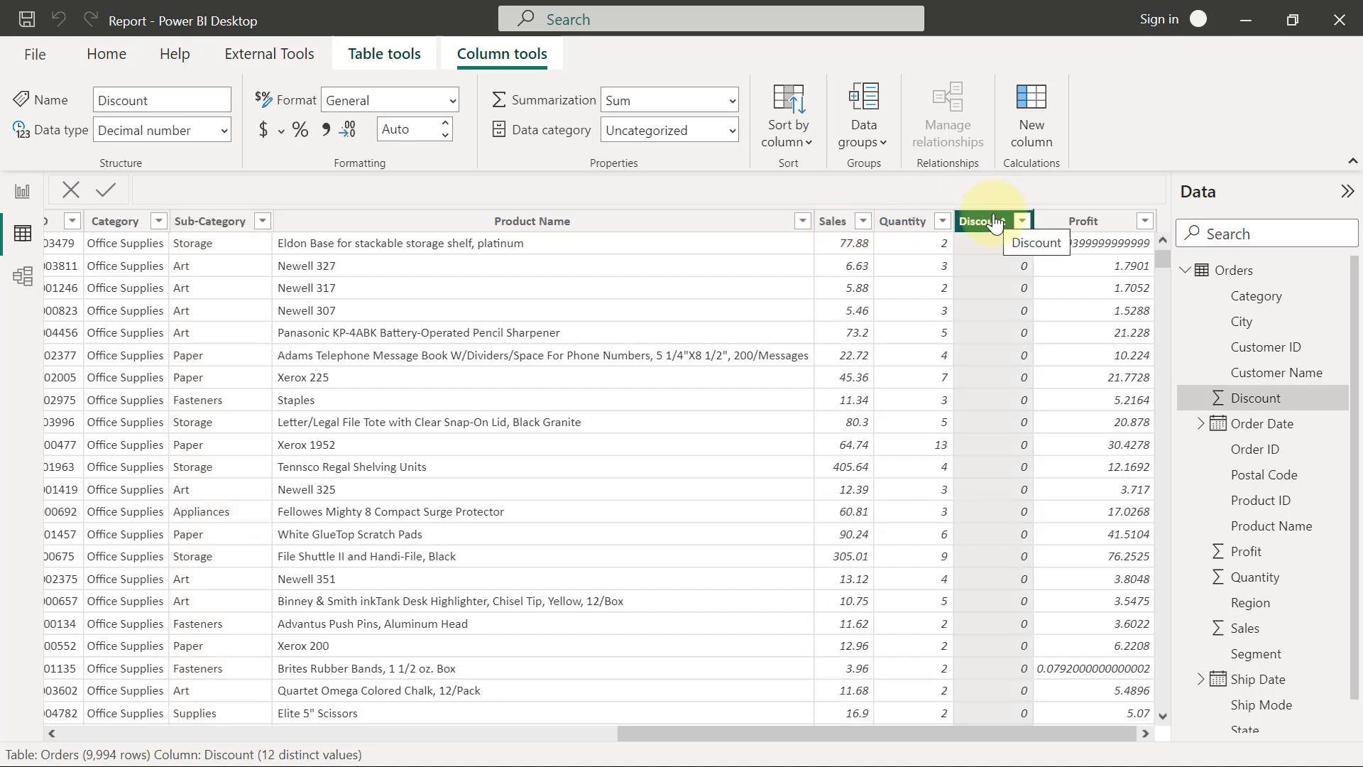
left_click(1075, 224)
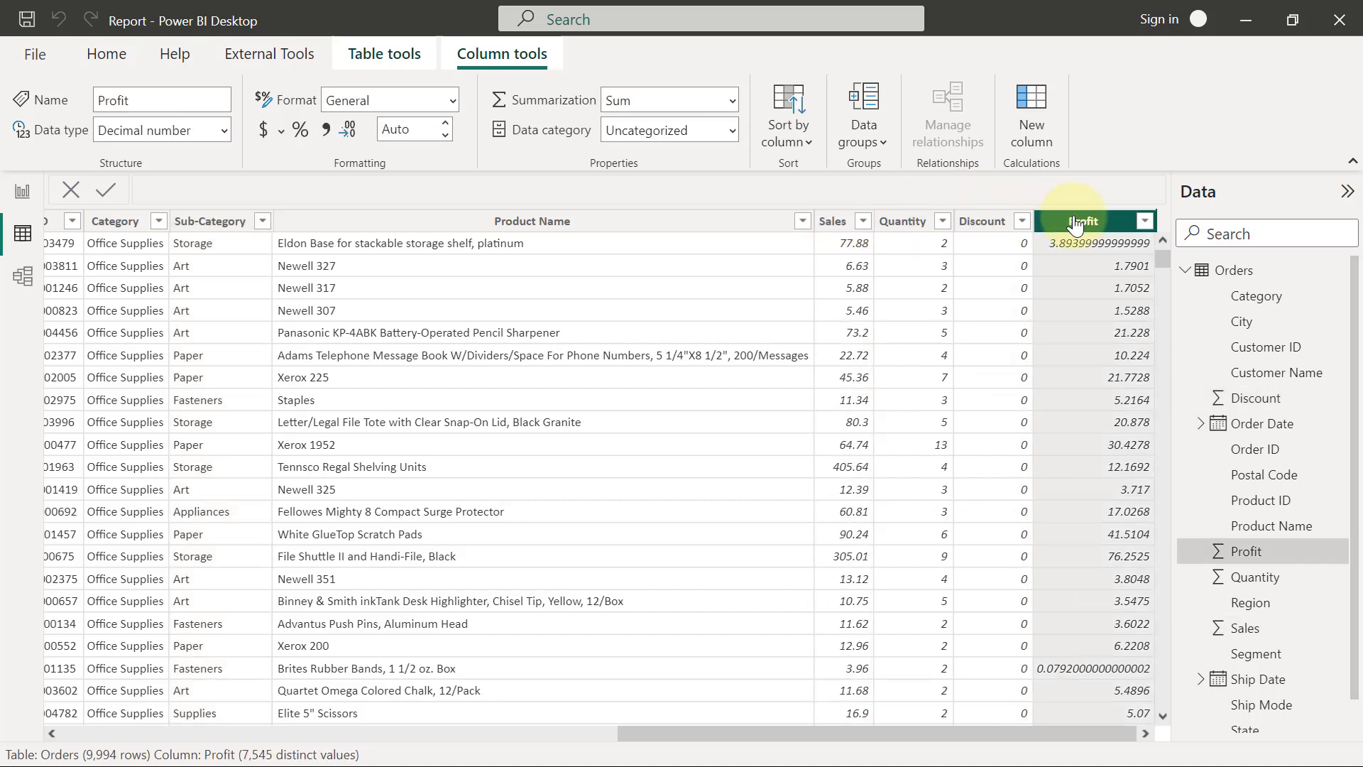
left_click(901, 224)
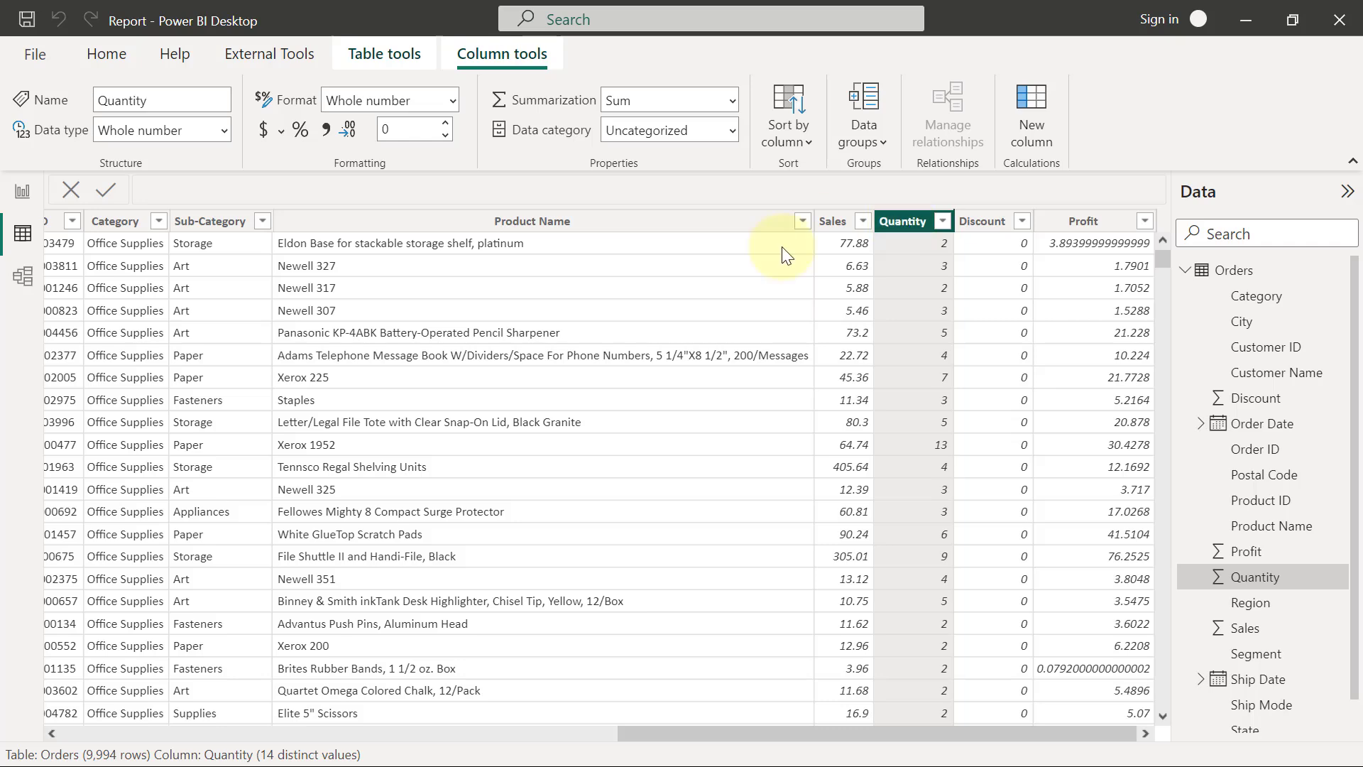
left_click_drag(884, 737, 263, 731)
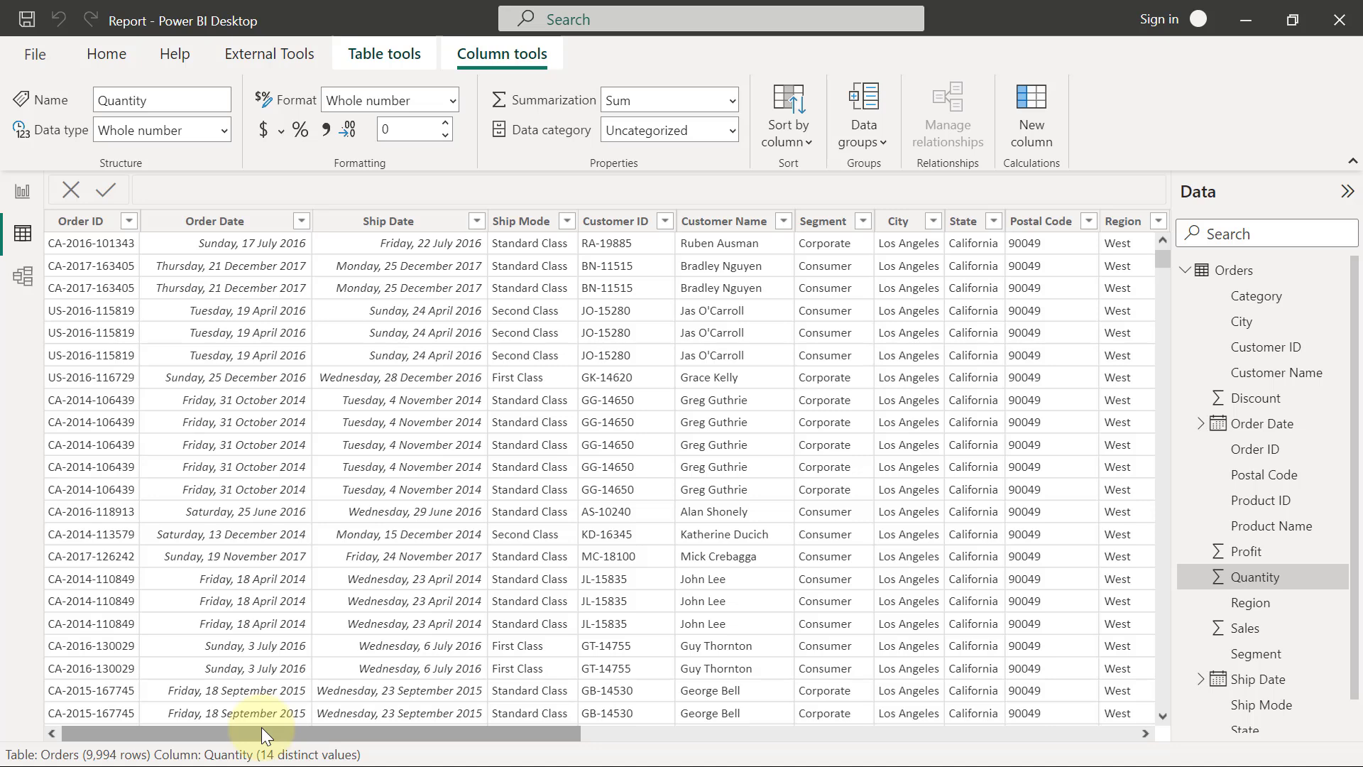
left_click(222, 232)
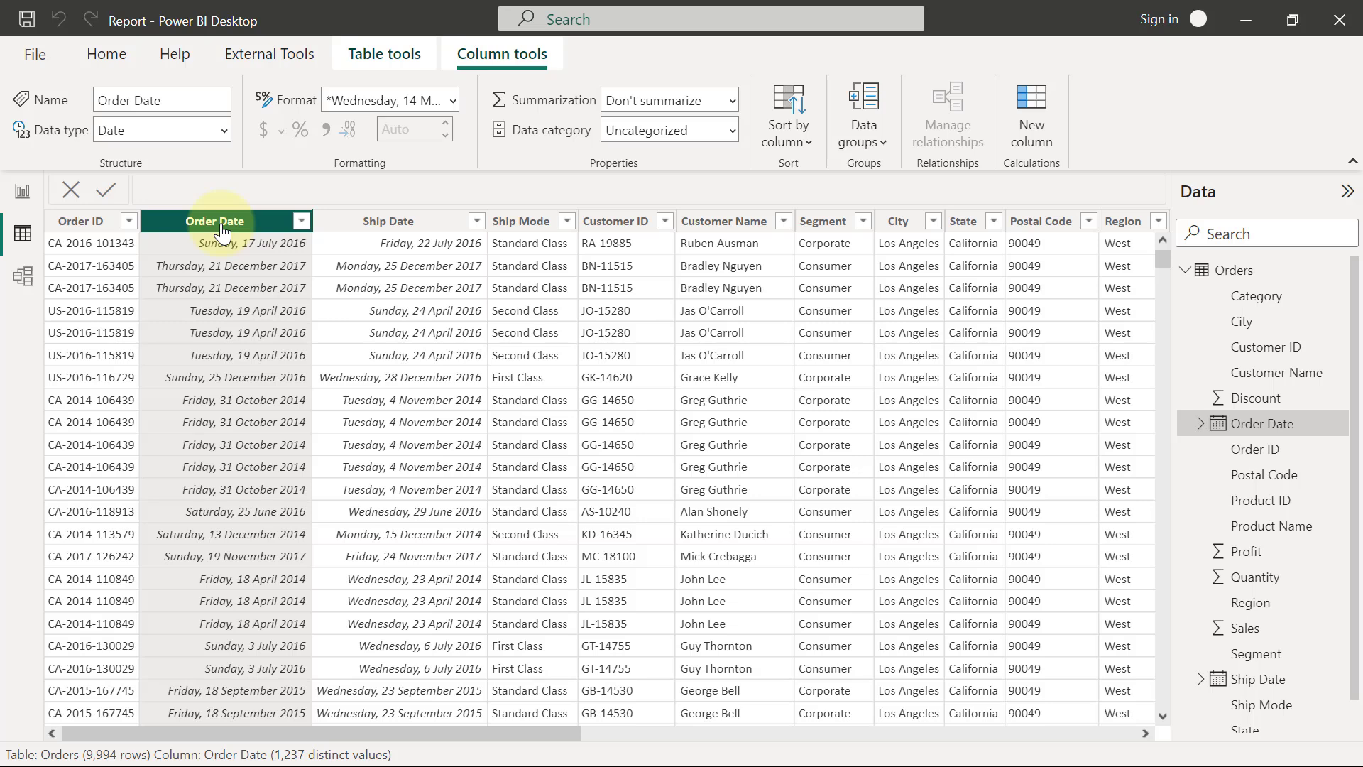
Open the Orders query in the Power Query Editor with Transform data from the Home tab.
left_click(22, 193)
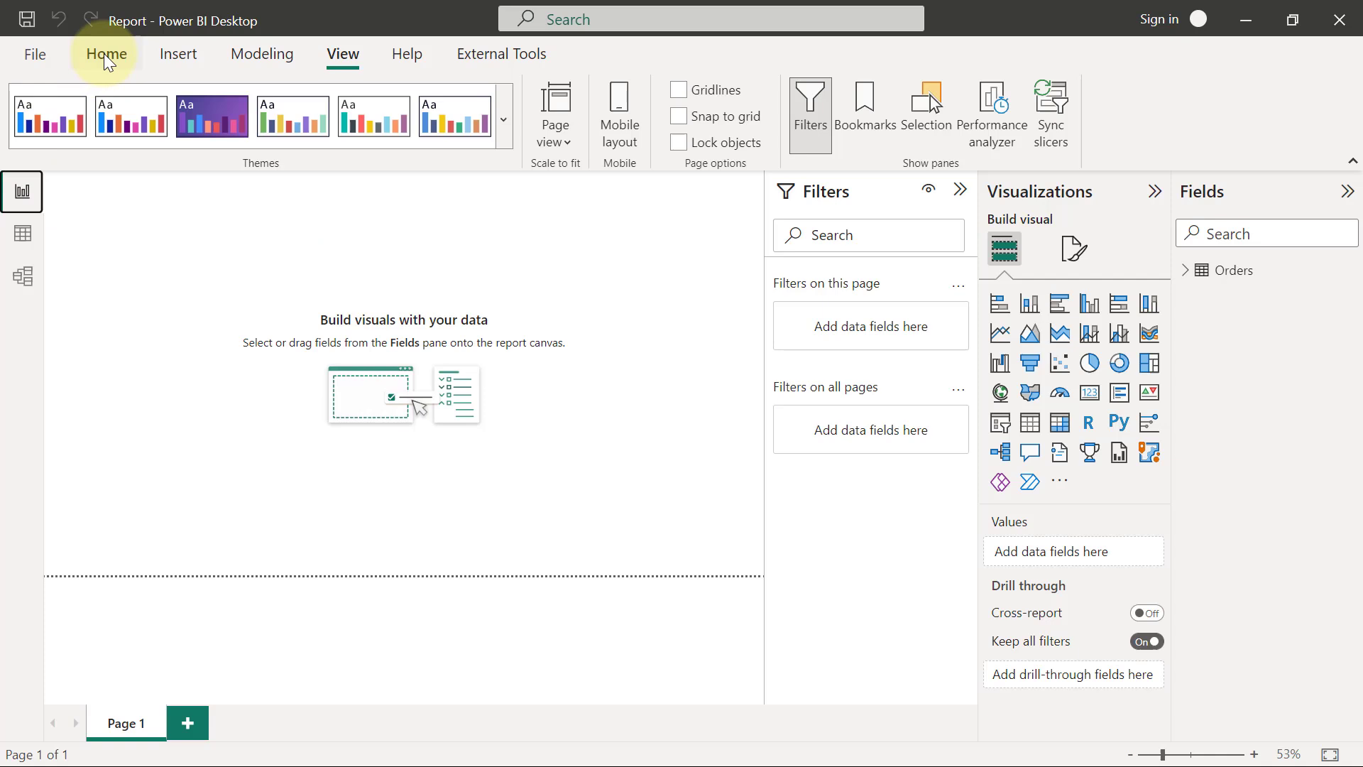
left_click(104, 53)
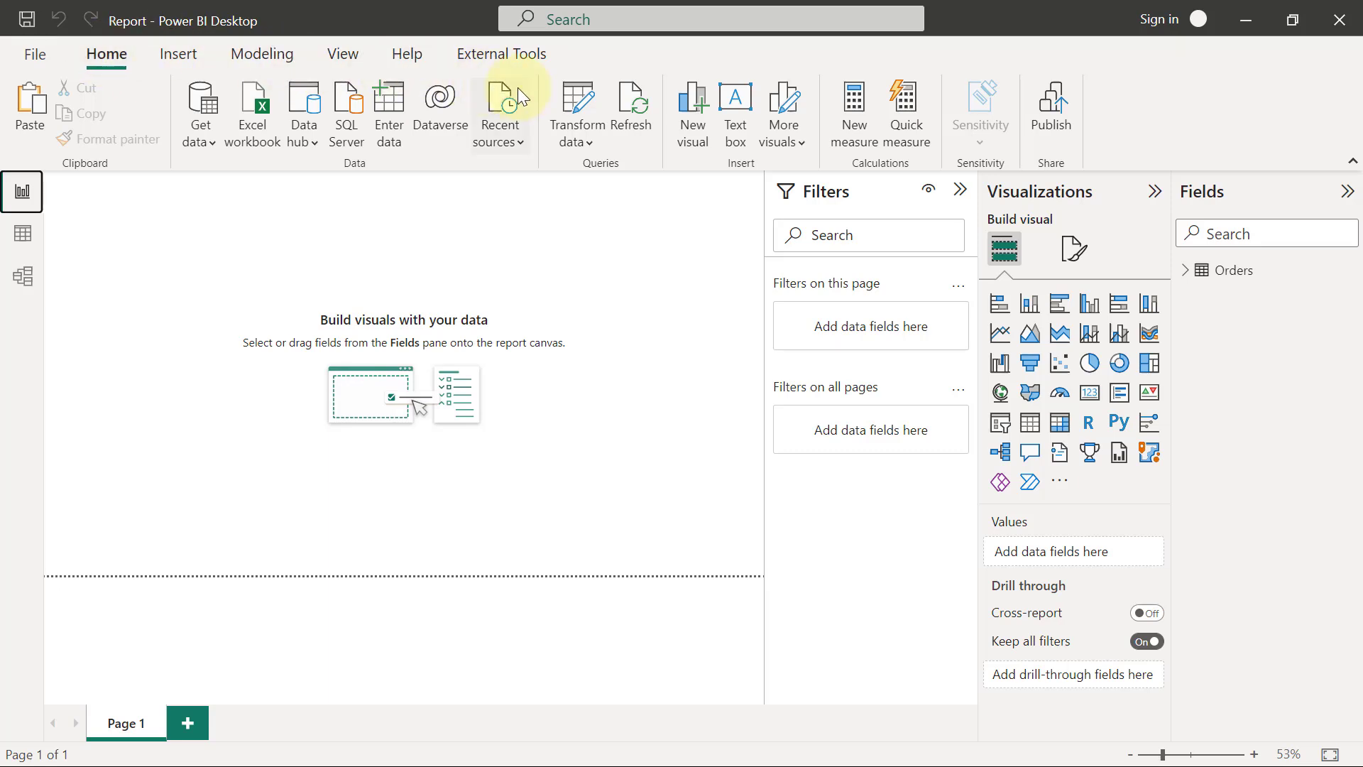
left_click(568, 100)
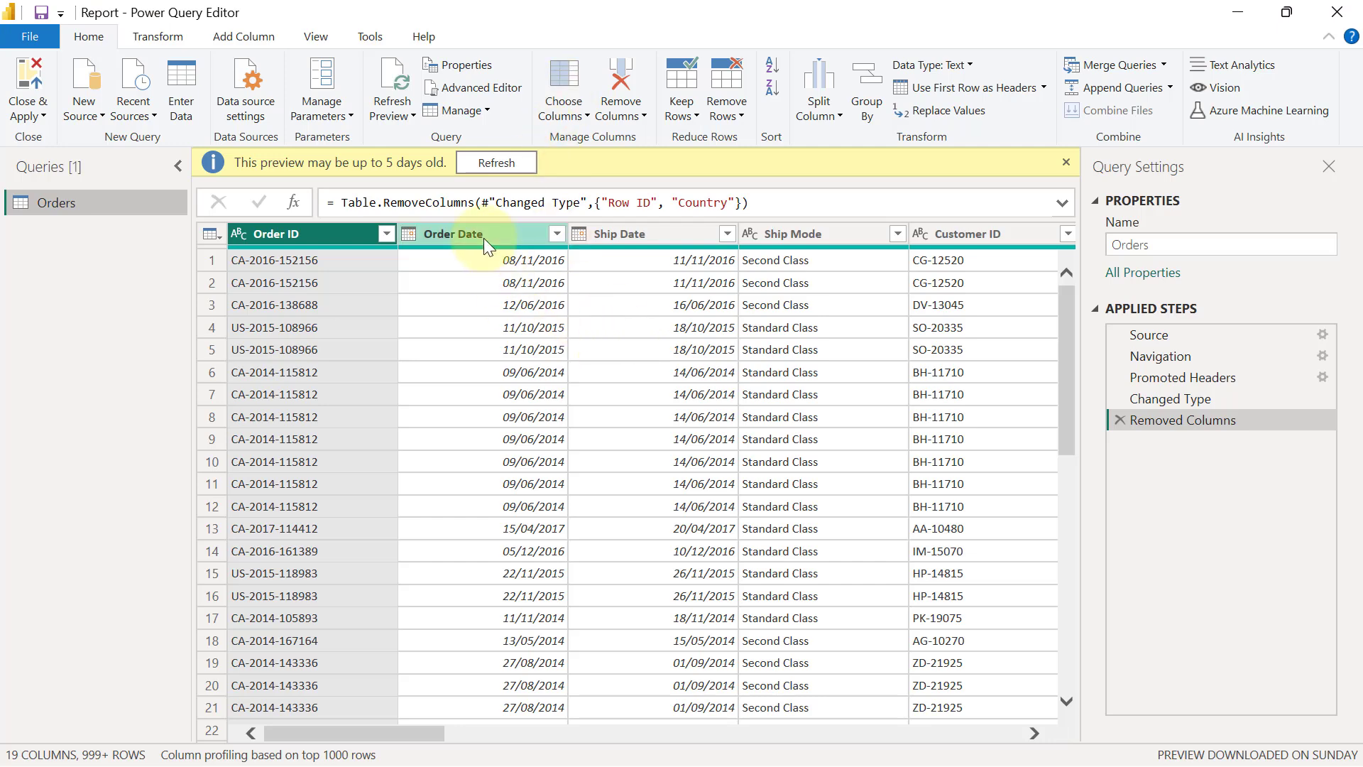
Add a Name of Day column from Order Date, creating Day Name.
left_click(484, 237)
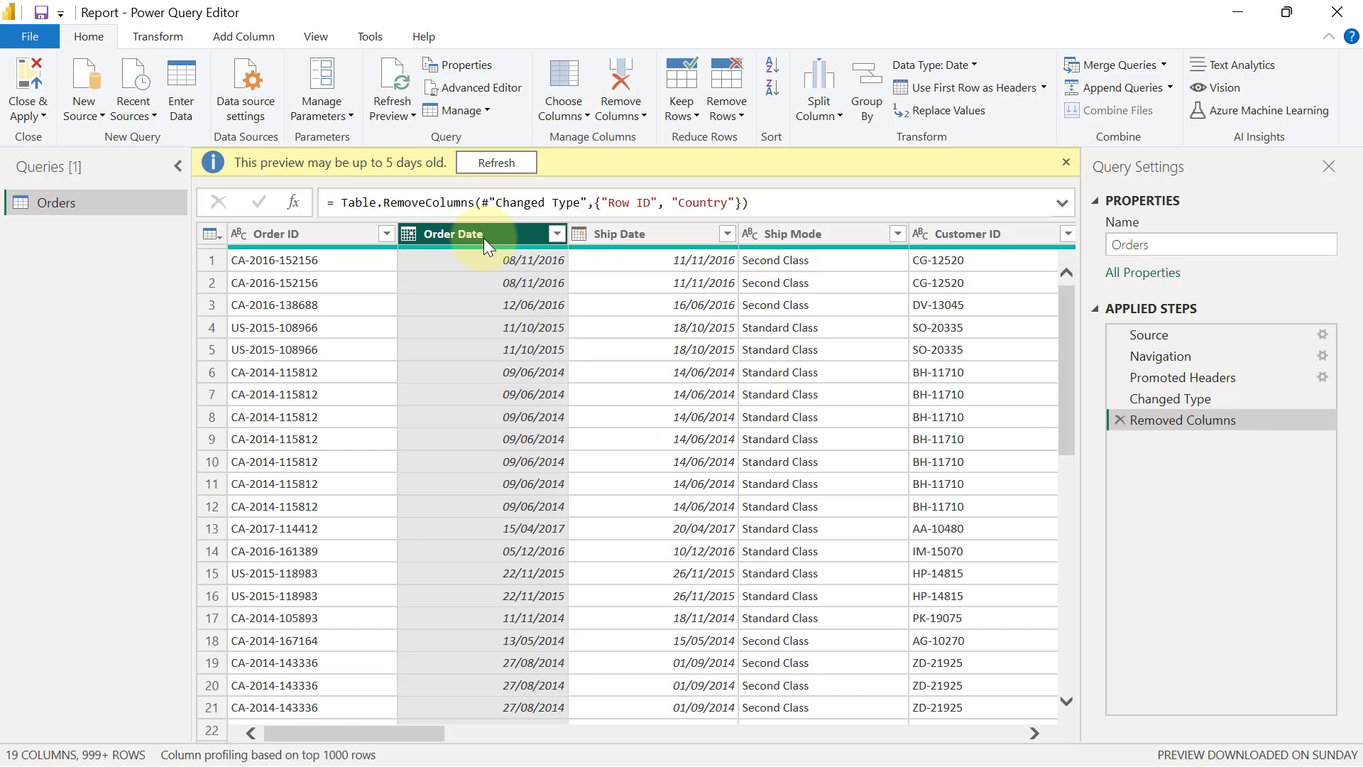
left_click(253, 39)
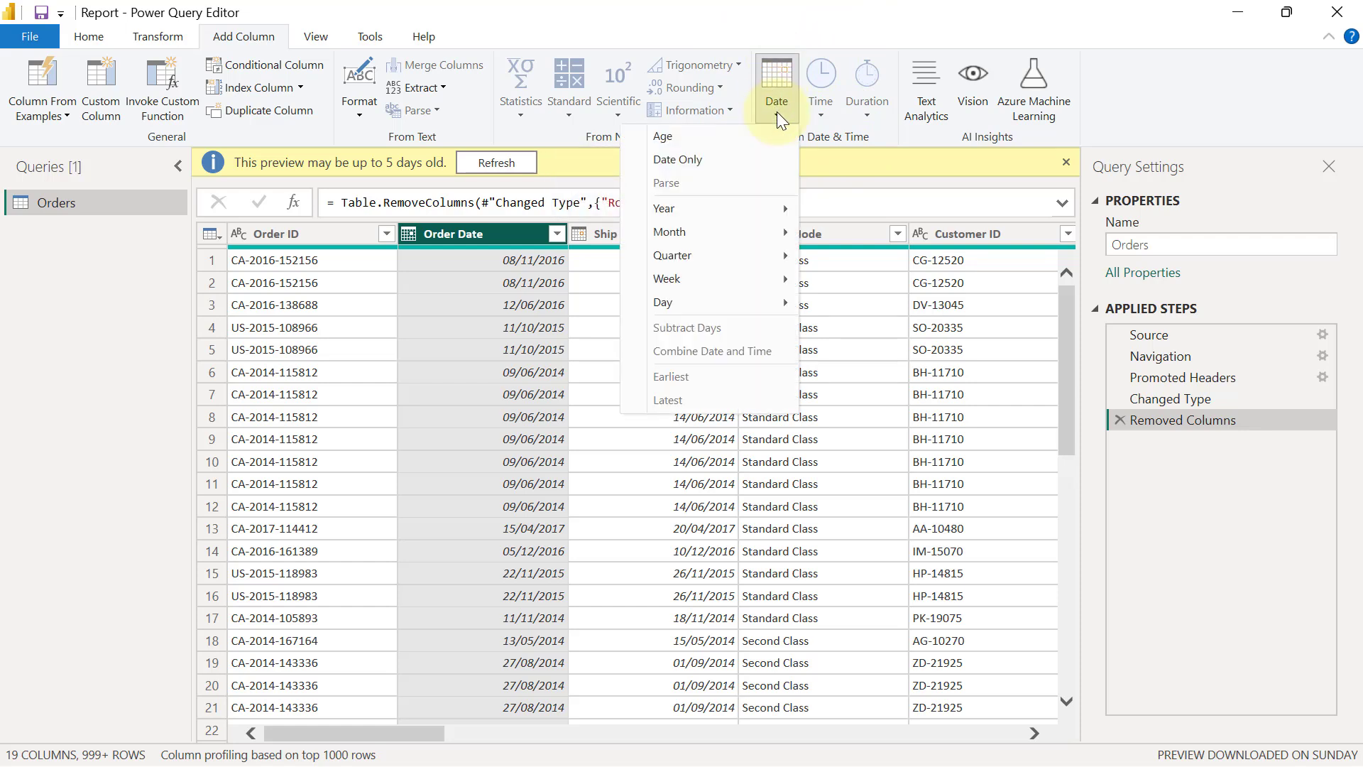
mouse_move(696, 305)
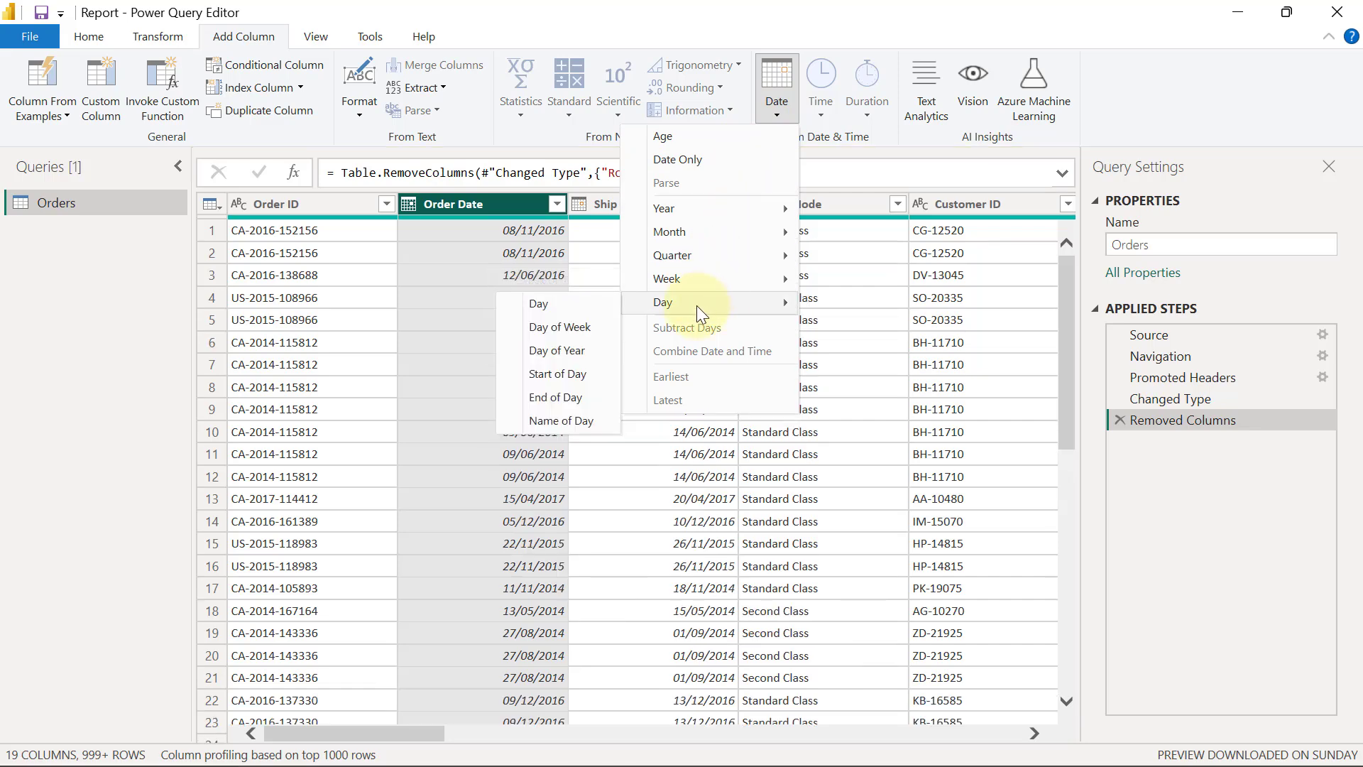
left_click(562, 416)
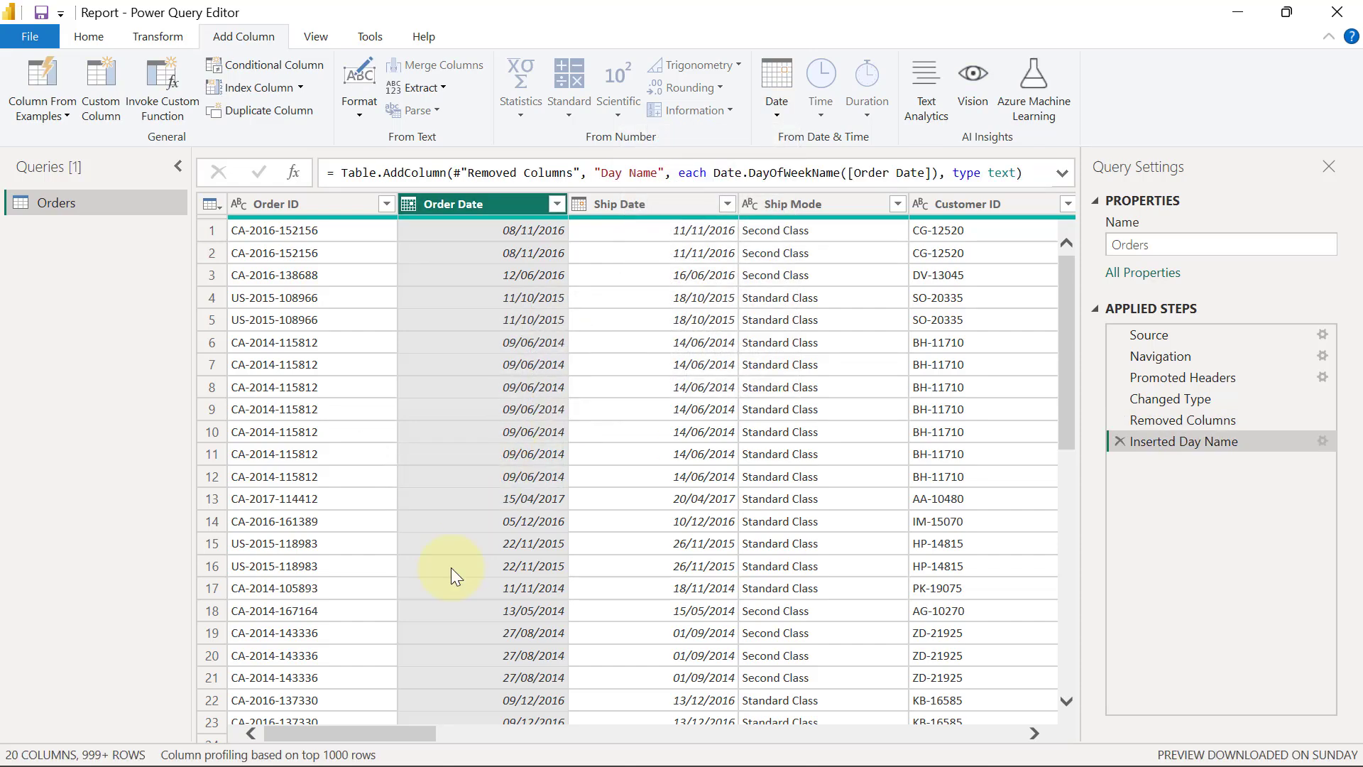
Scroll right to the new Day Name column and select it.
left_click_drag(402, 735, 1016, 732)
left_click(953, 209)
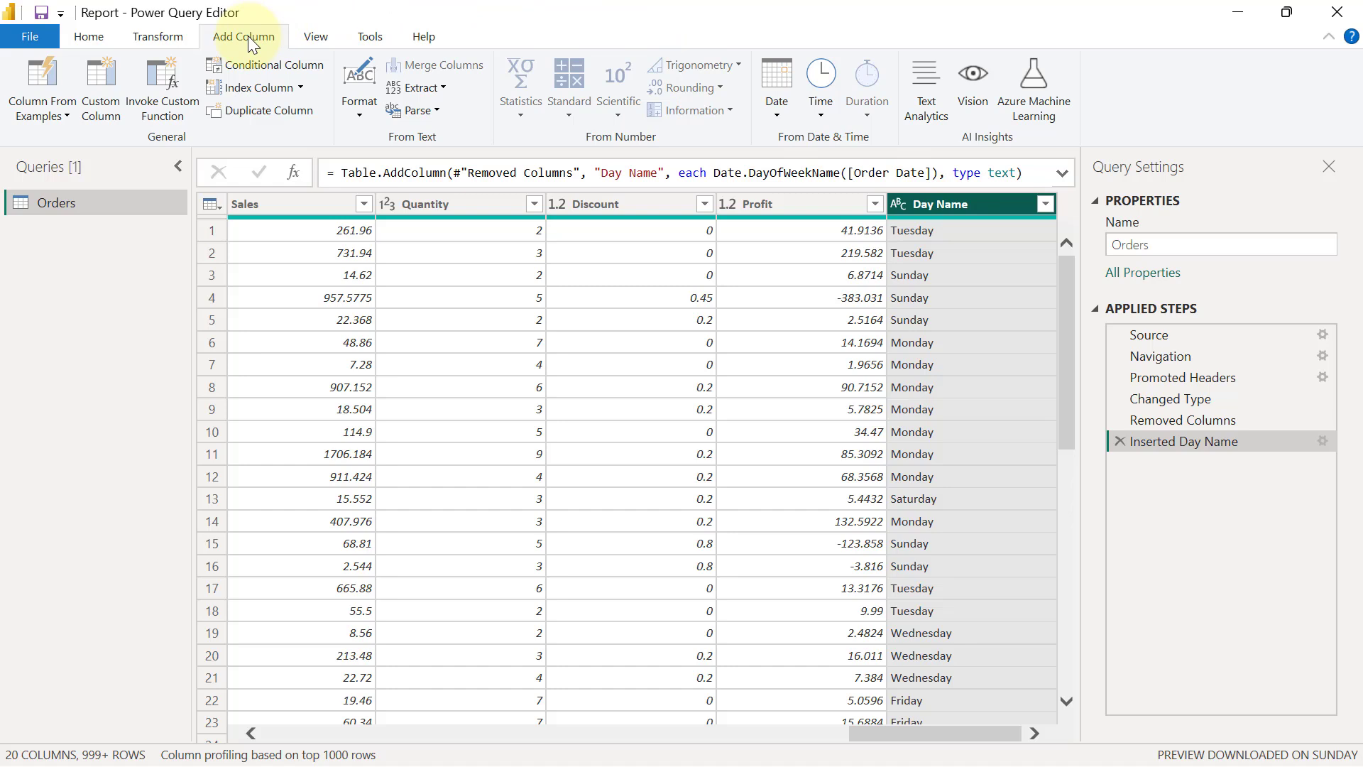
Extract the first 3 characters of Day Name so values read Tue, Sun, Mon.
left_click(157, 37)
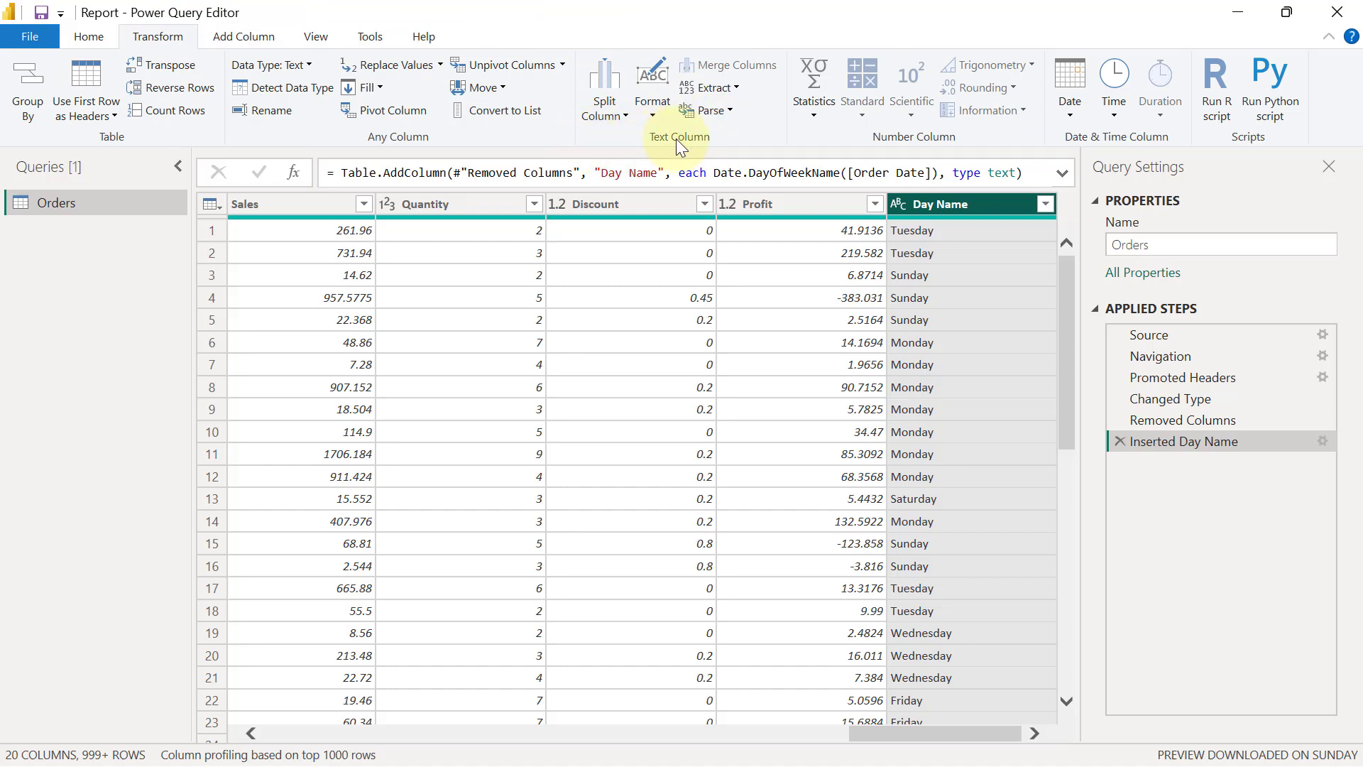
left_click(734, 91)
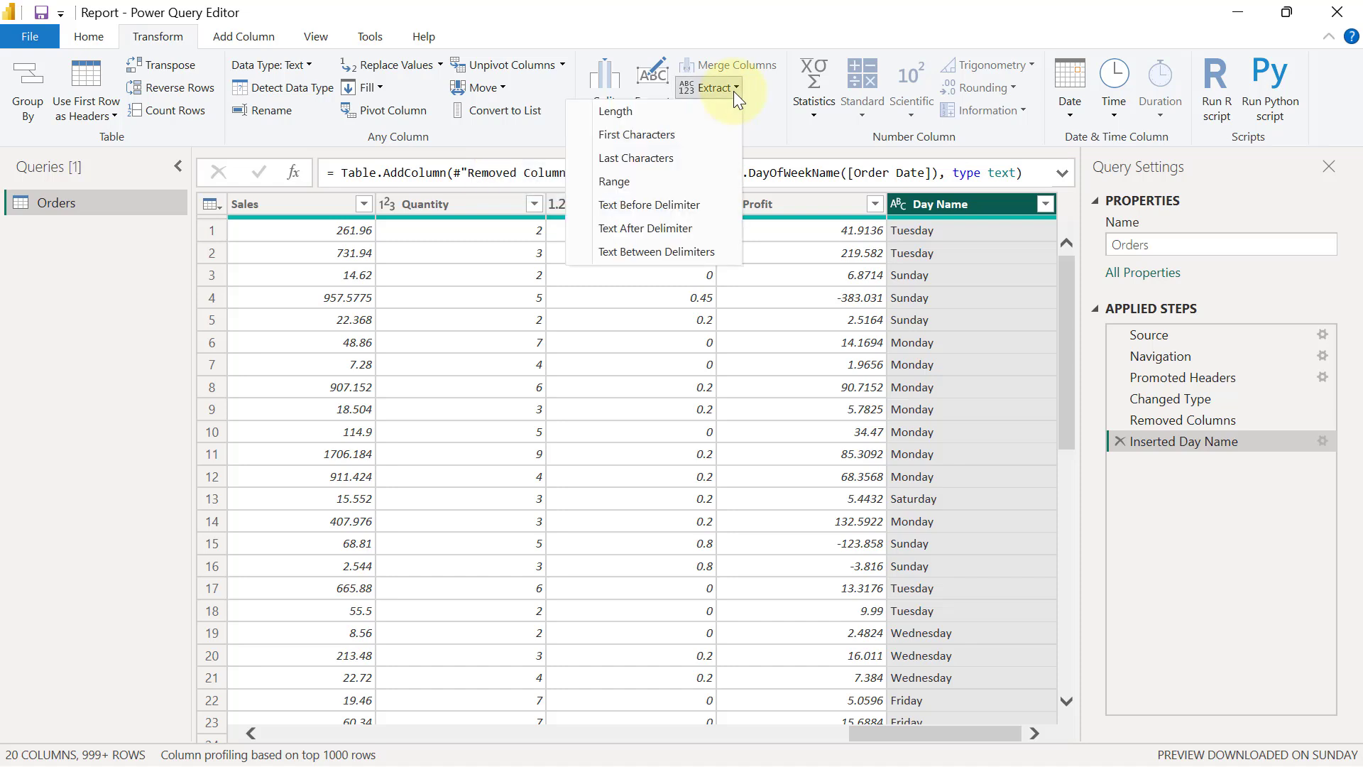
left_click(651, 137)
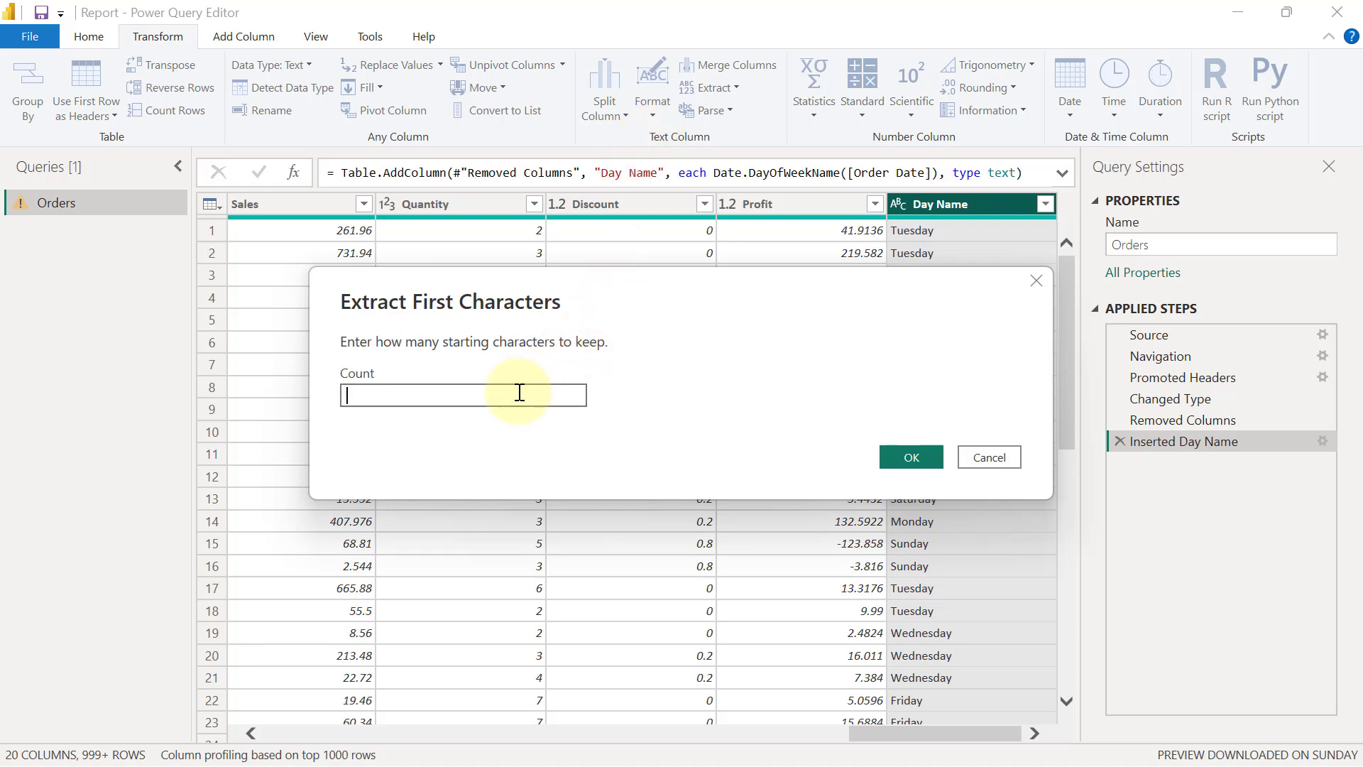
type("3")
left_click(903, 454)
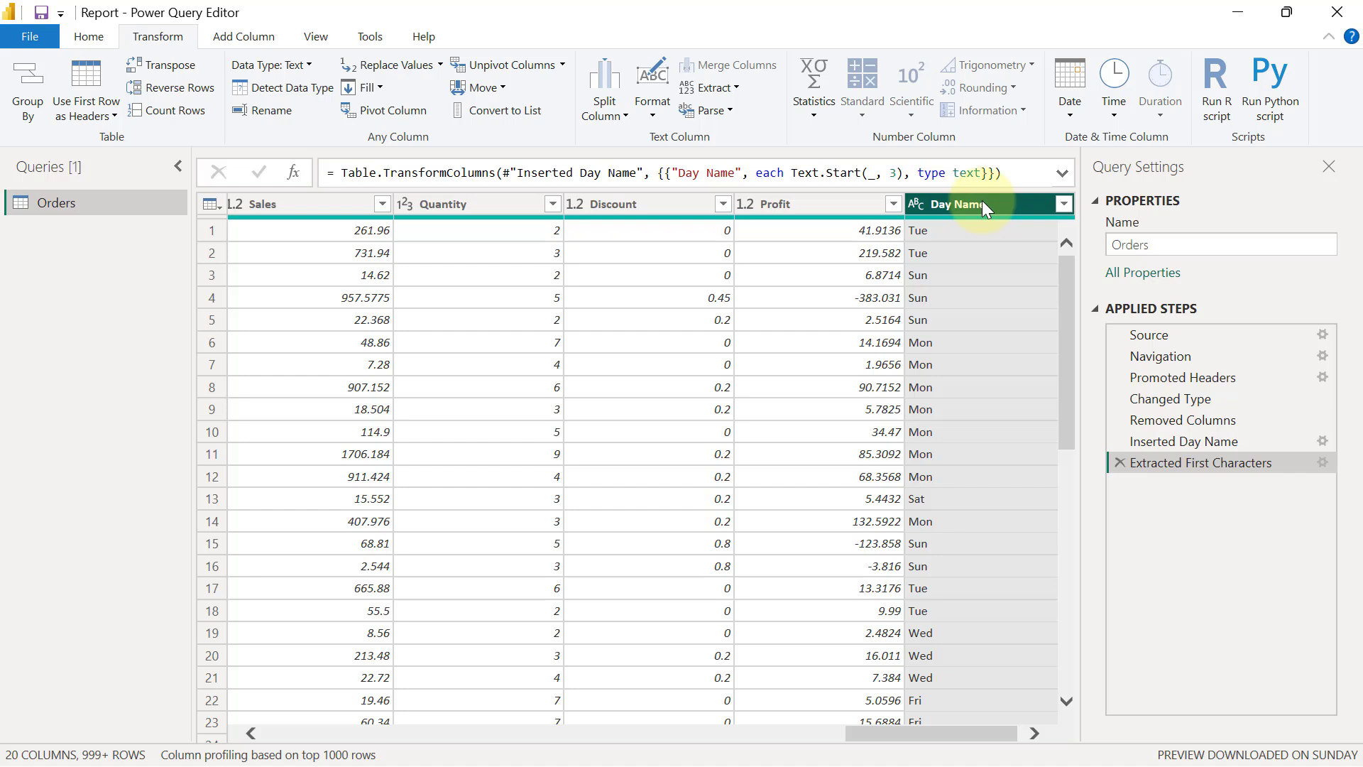
Add a Day of Week column from Order Date, numbering Monday 0 through Sunday 6.
left_click(982, 204)
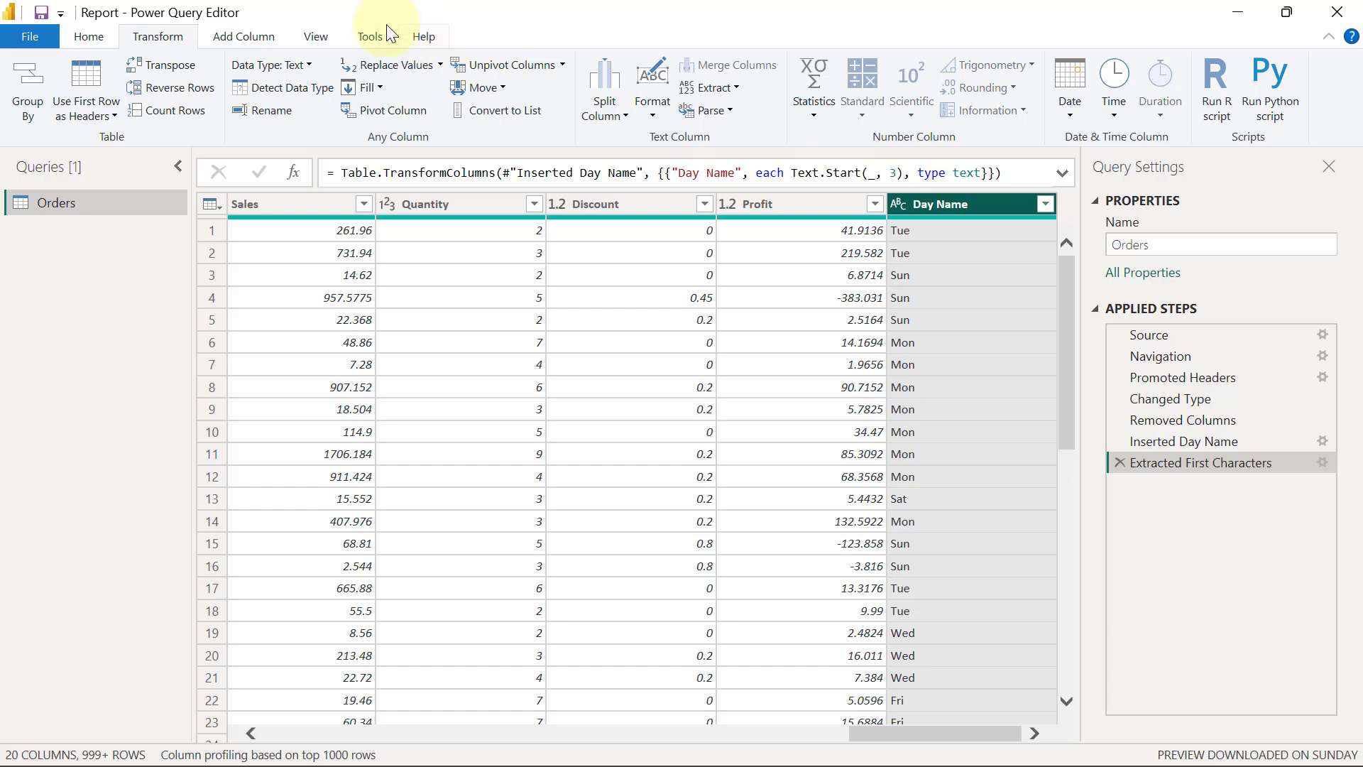
left_click(261, 41)
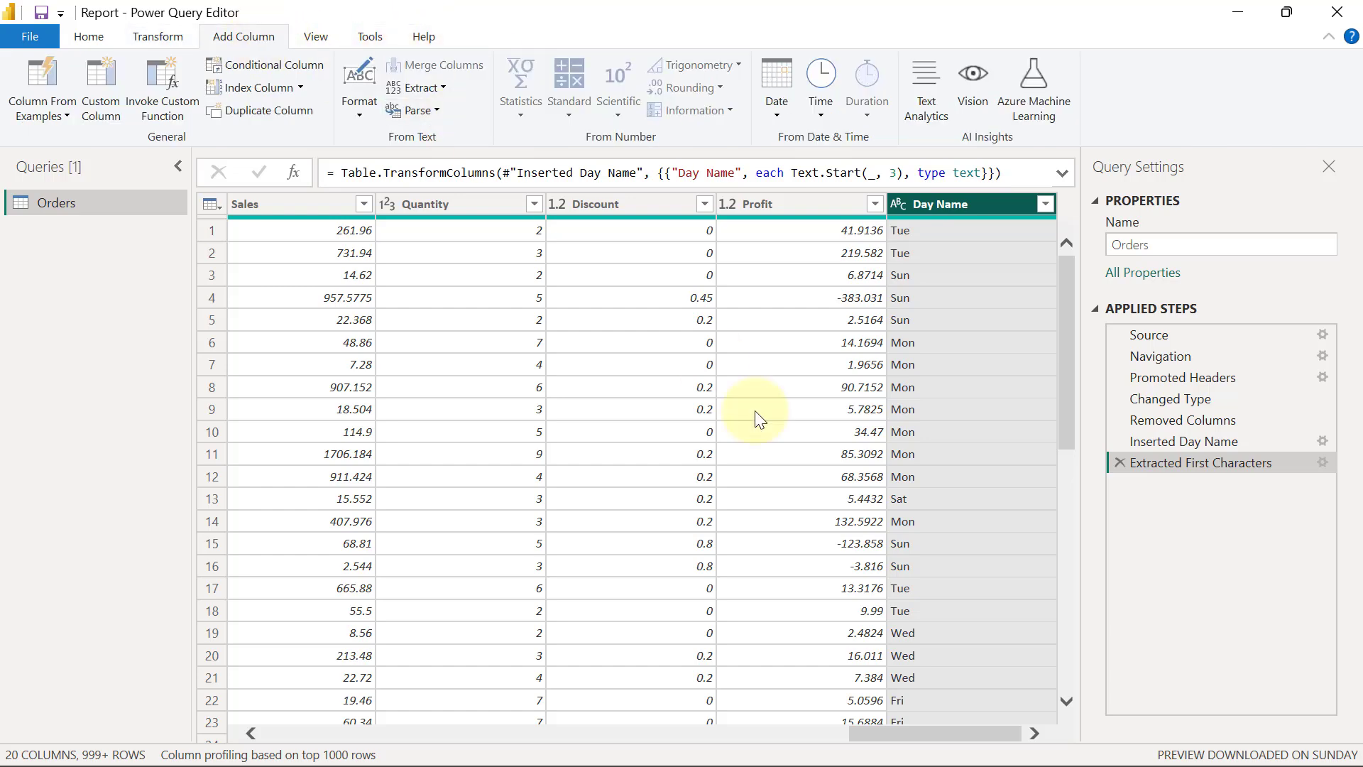
left_click_drag(931, 736, 289, 735)
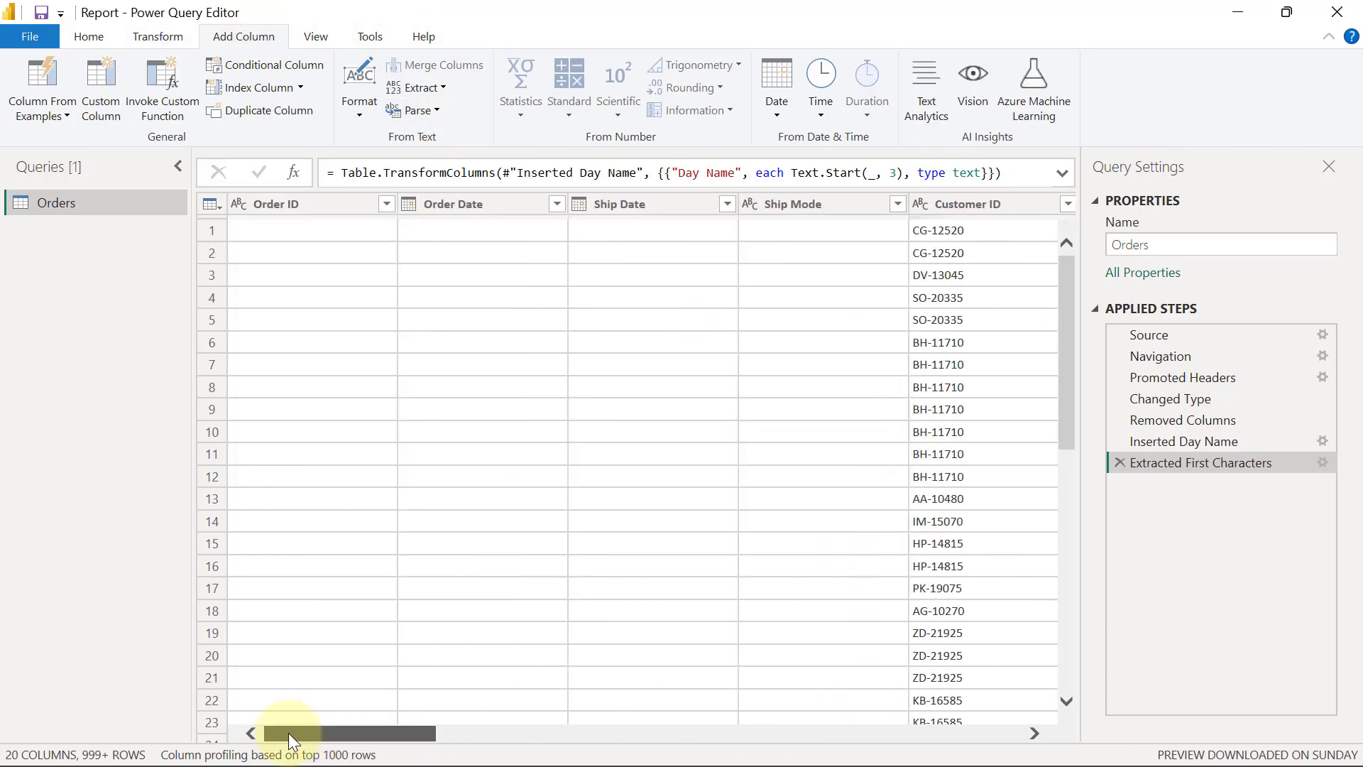
left_click(483, 206)
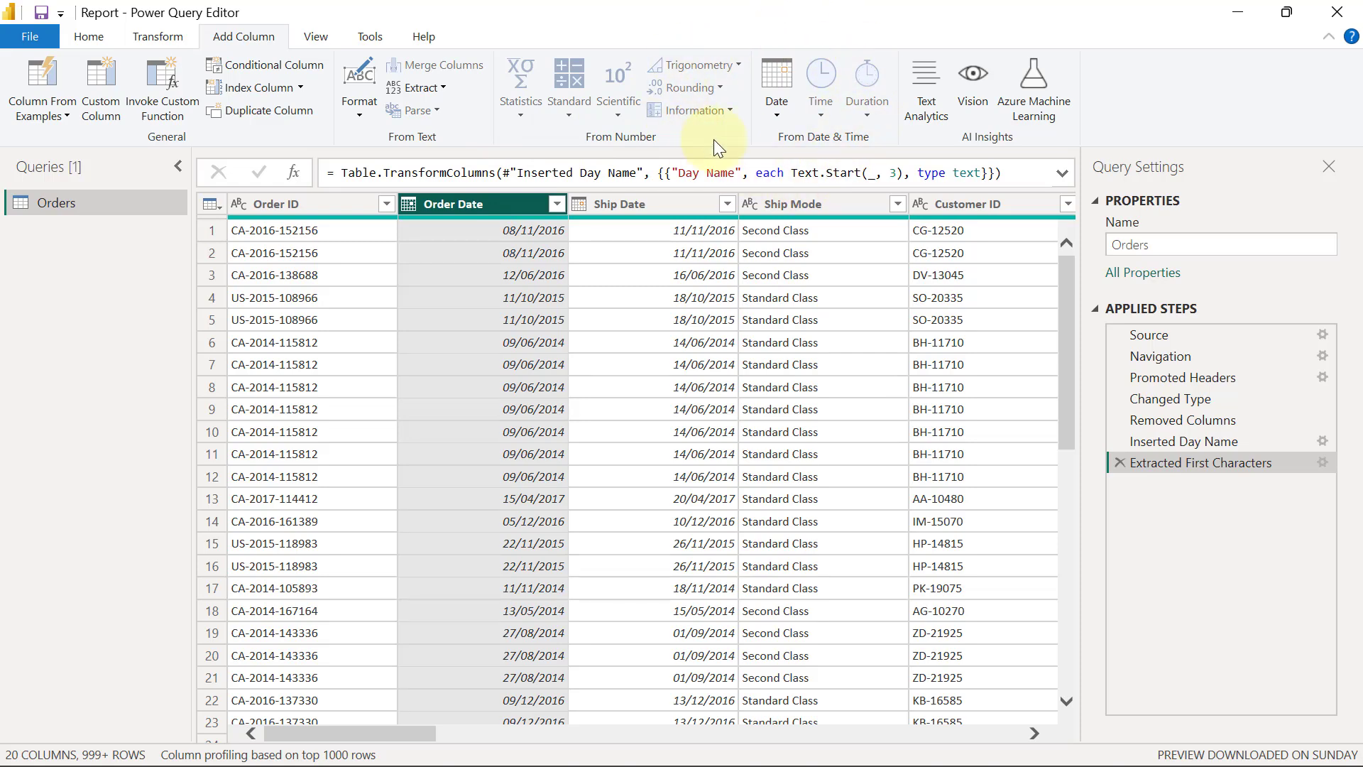
left_click(772, 115)
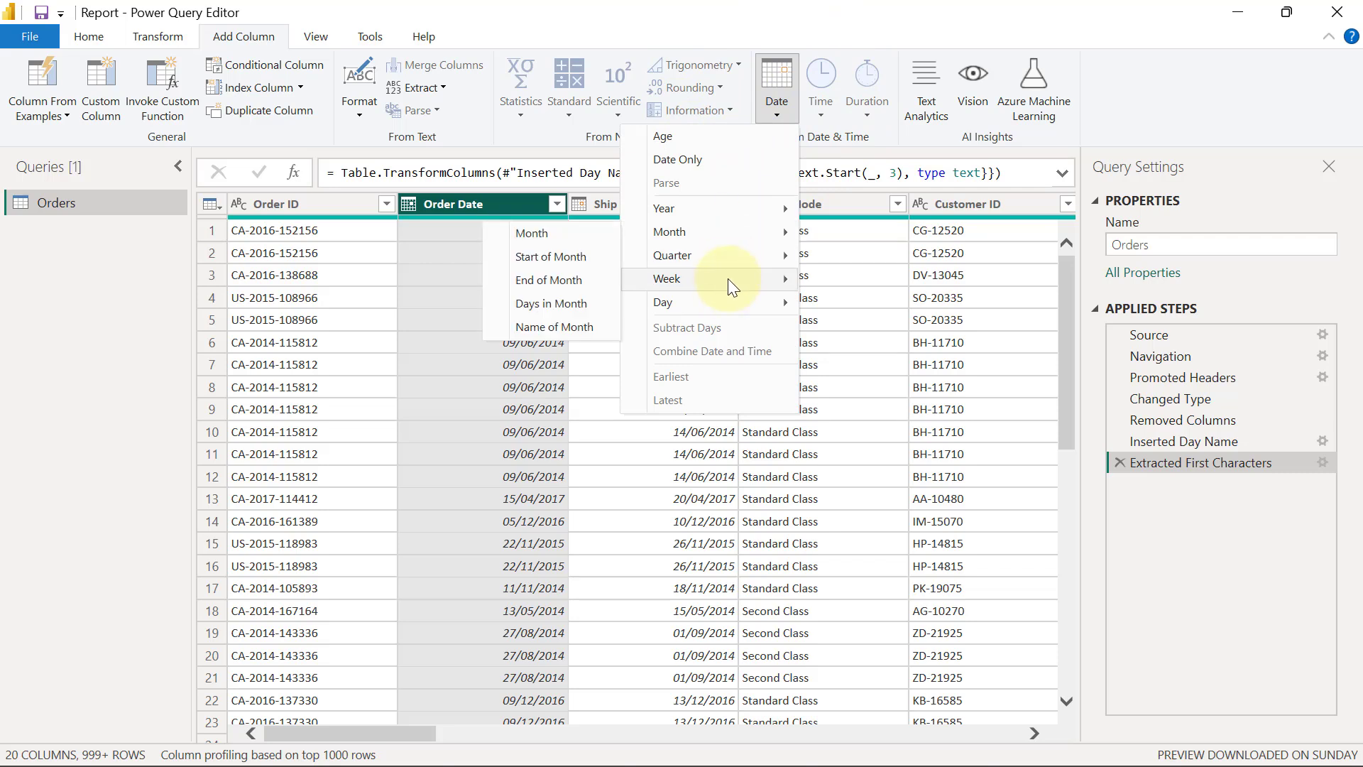
mouse_move(723, 296)
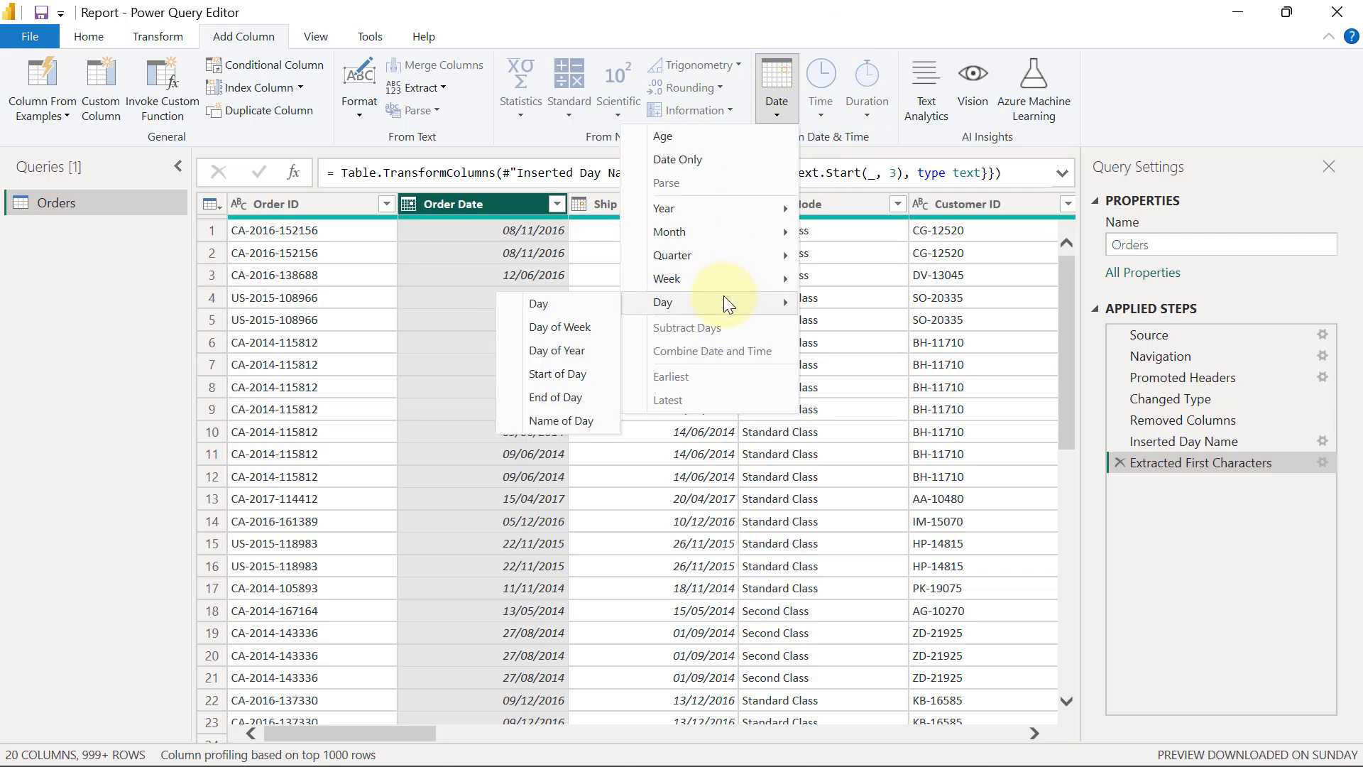
left_click(559, 326)
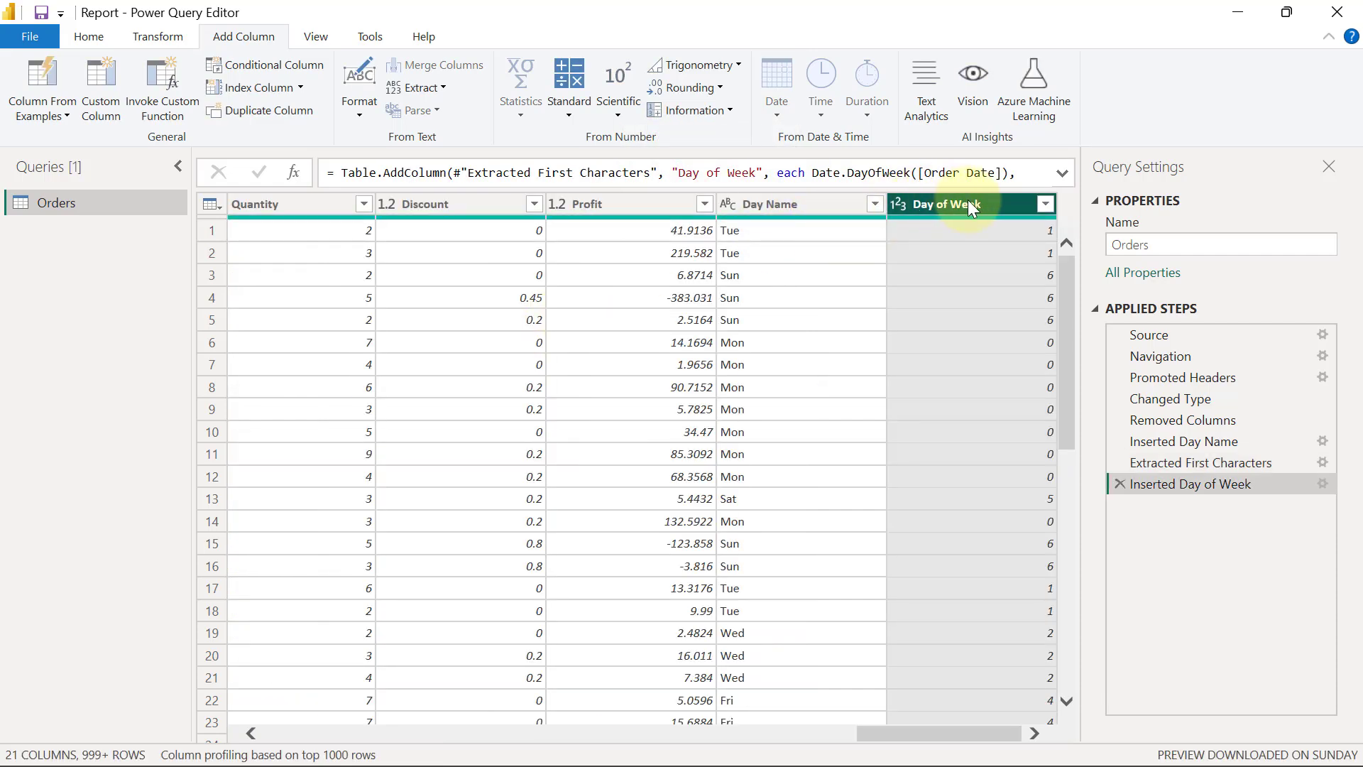
left_click(1004, 345)
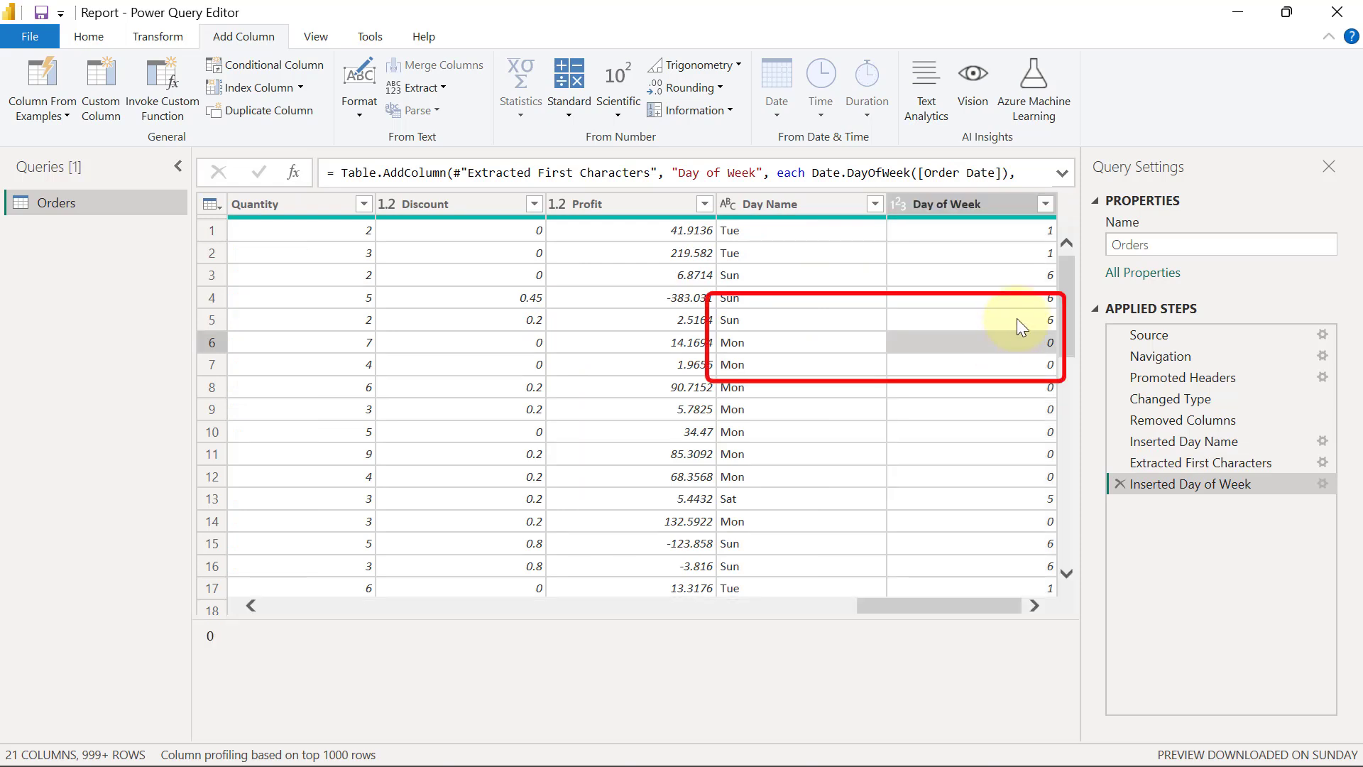
left_click(1017, 319)
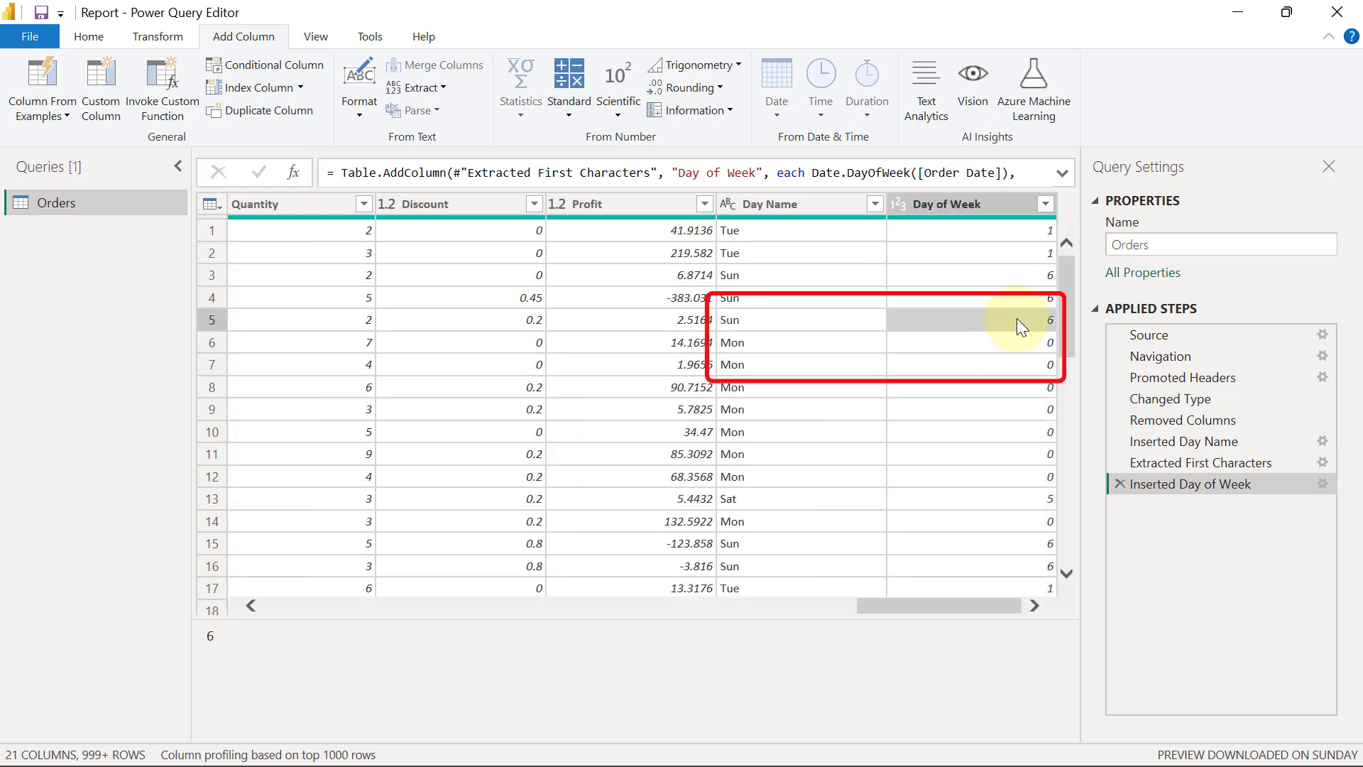
left_click(973, 203)
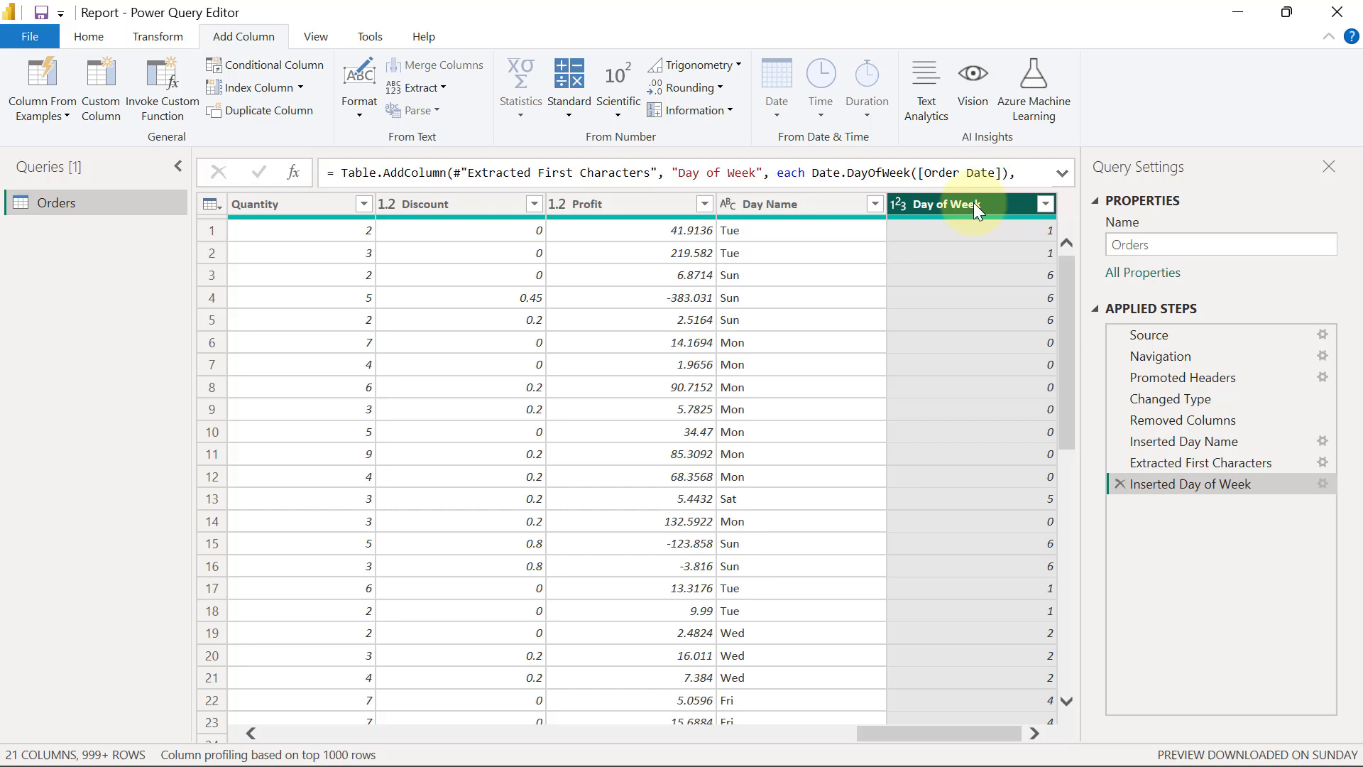
left_click(91, 40)
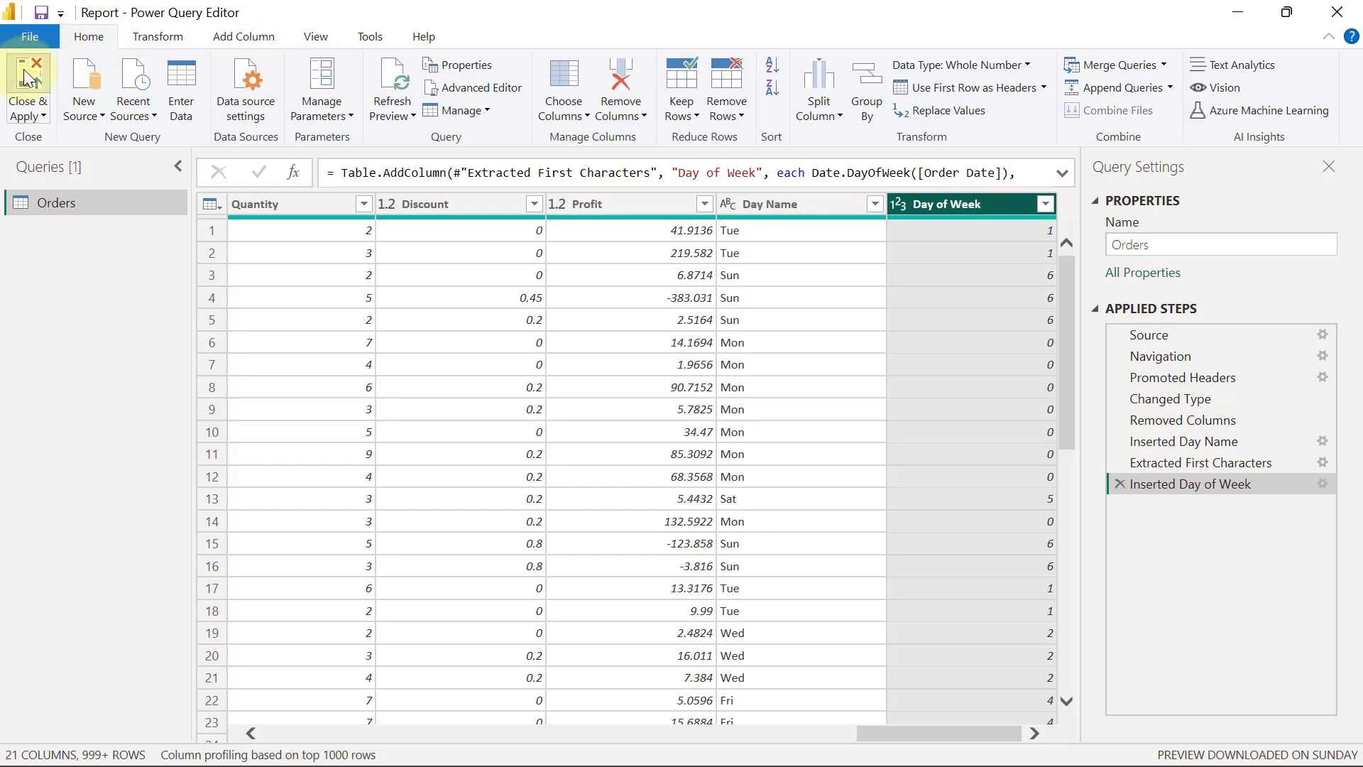